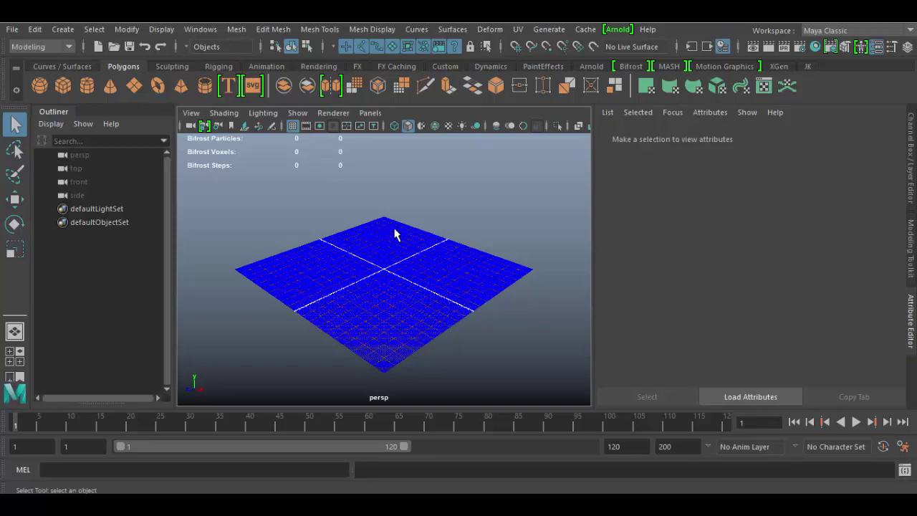
# Add a polygon cube at the grid origin, frame it, and select all its faces.
pyautogui.keyDown('alt'); pyautogui.moveTo(395, 234); pyautogui.dragTo(542, 429, button='right'); pyautogui.keyUp('alt')
pyautogui.keyDown('alt'); pyautogui.moveTo(542, 429); pyautogui.dragTo(411, 348); pyautogui.keyUp('alt')
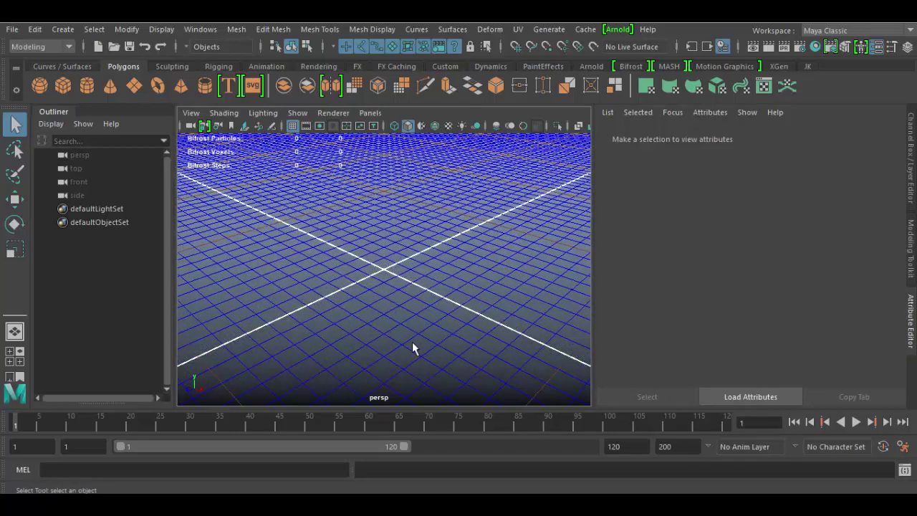
pyautogui.click(64, 85)
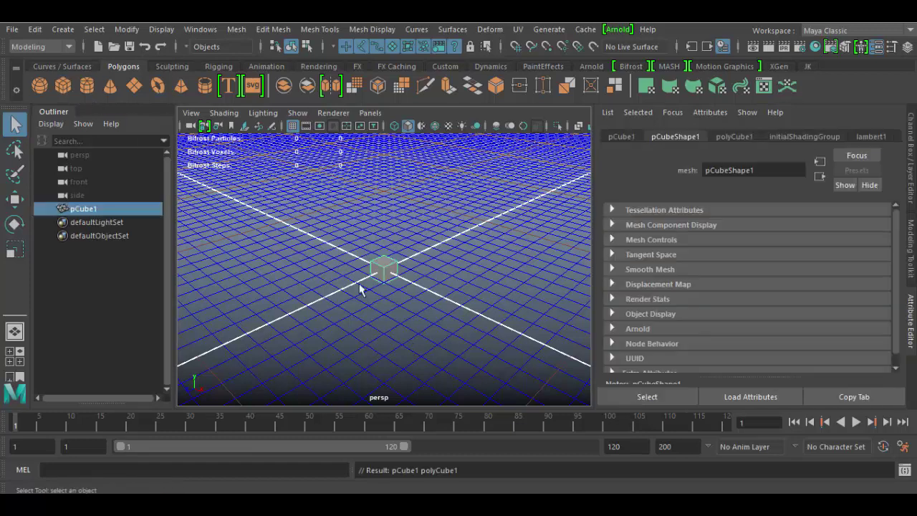
pyautogui.press('f')
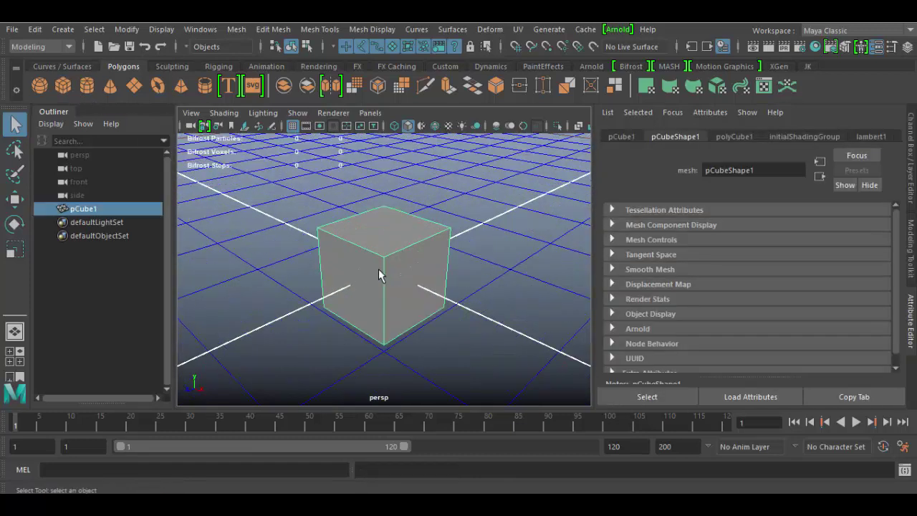
pyautogui.moveTo(378, 268); pyautogui.dragTo(377, 159, button='right')
pyautogui.moveTo(280, 159); pyautogui.dragTo(513, 348)
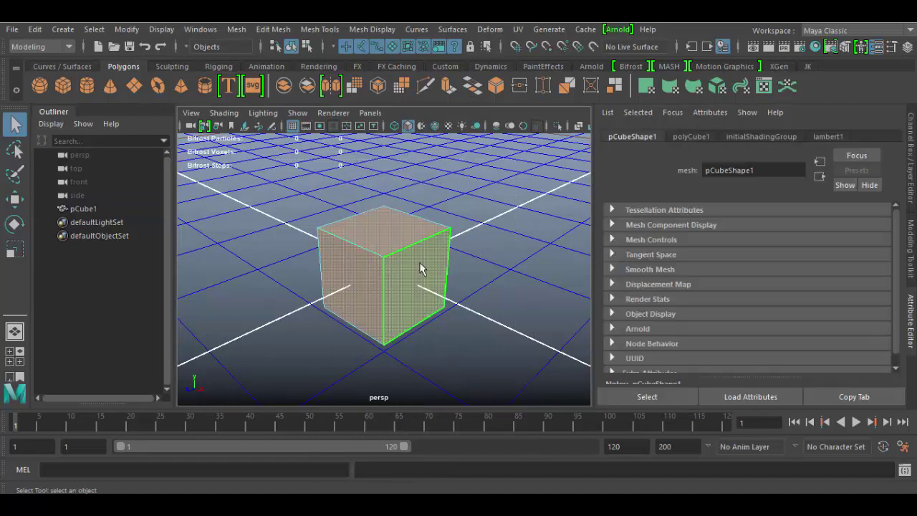
# Extrude each face separately, scale the faces inward, then recess the panels with Local Translate Z -0.072.
pyautogui.click(447, 86)
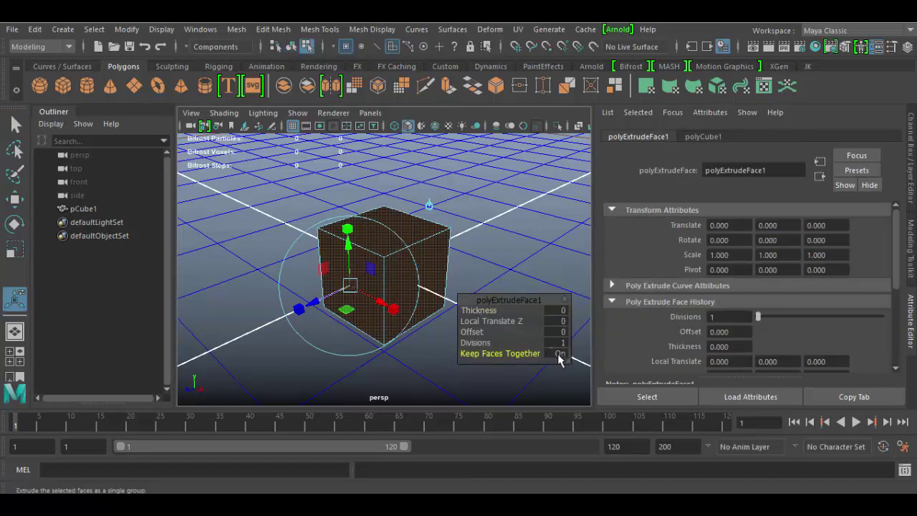
pyautogui.click(558, 354)
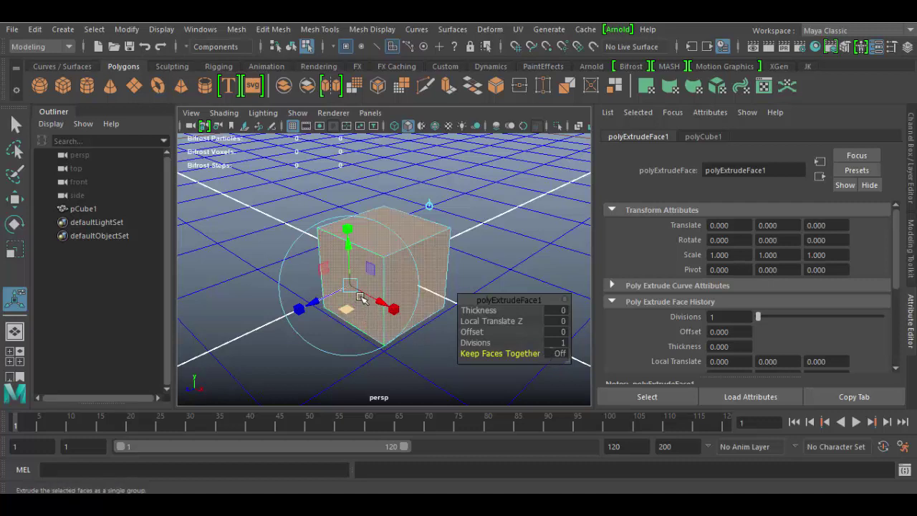
pyautogui.moveTo(342, 296); pyautogui.dragTo(323, 302)
pyautogui.hotkey('ctrl', 'e')
pyautogui.rightClick(429, 242)
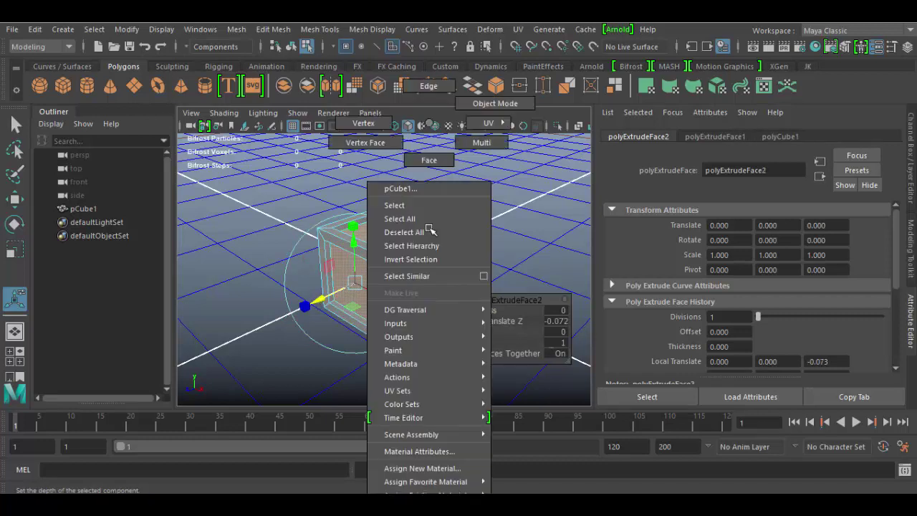
# Return to object mode, hide the viewport grid, turn on wireframe-on-shaded, and reselect the crate.
pyautogui.click(495, 103)
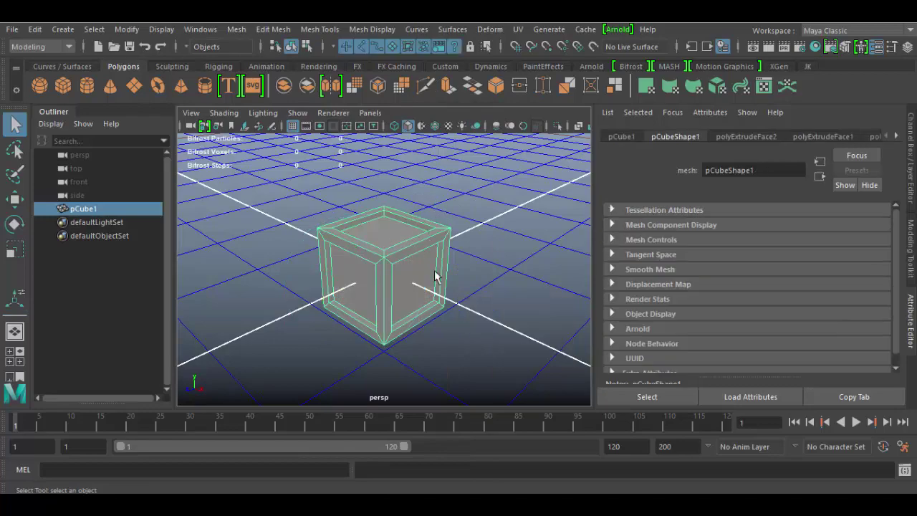
pyautogui.keyDown('alt'); pyautogui.moveTo(466, 287); pyautogui.dragTo(449, 292); pyautogui.keyUp('alt')
pyautogui.keyDown('alt'); pyautogui.moveTo(448, 292); pyautogui.dragTo(360, 290, button='right'); pyautogui.keyUp('alt')
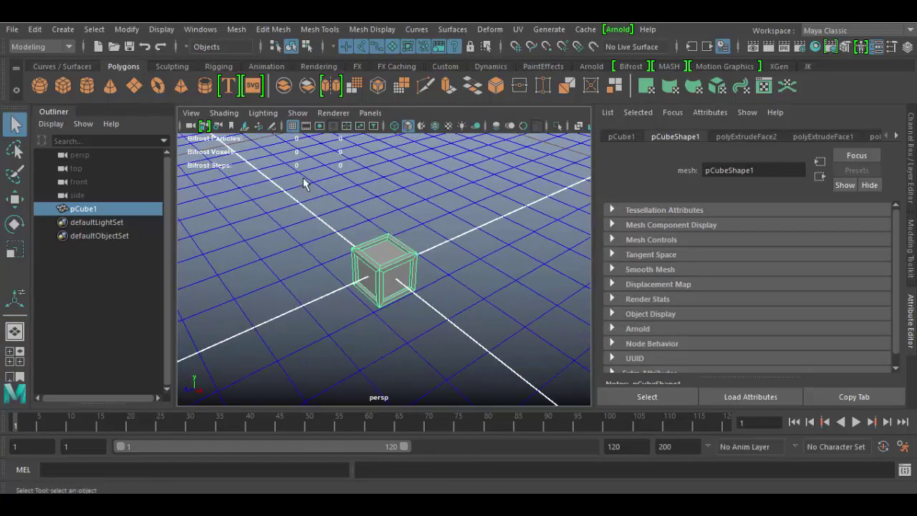
pyautogui.click(293, 126)
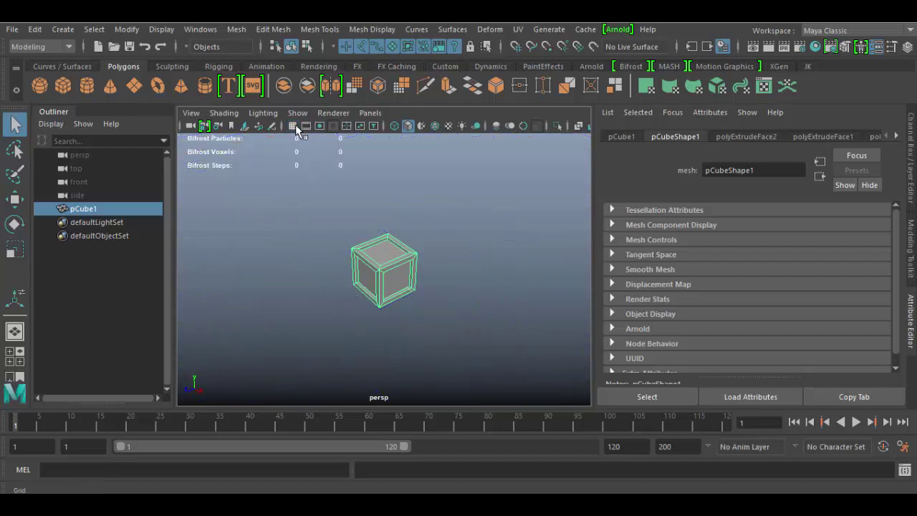
pyautogui.click(435, 127)
pyautogui.click(337, 269)
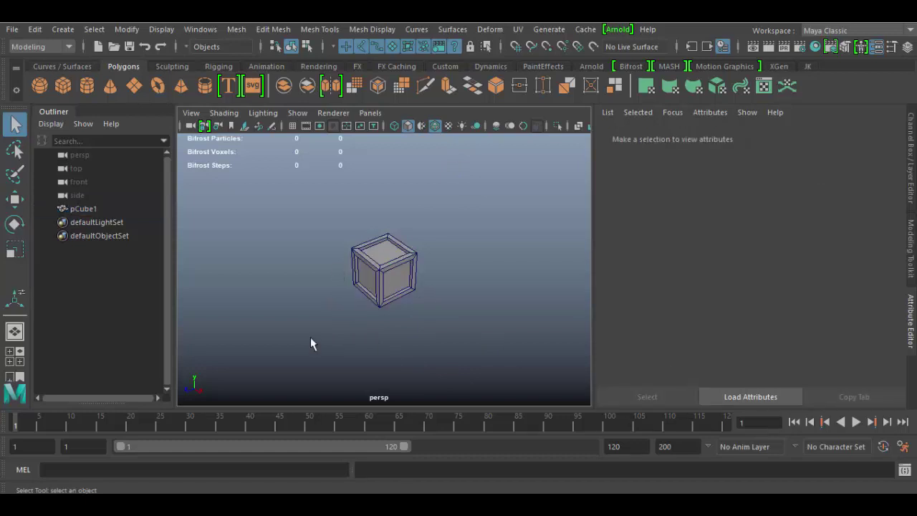
pyautogui.click(381, 279)
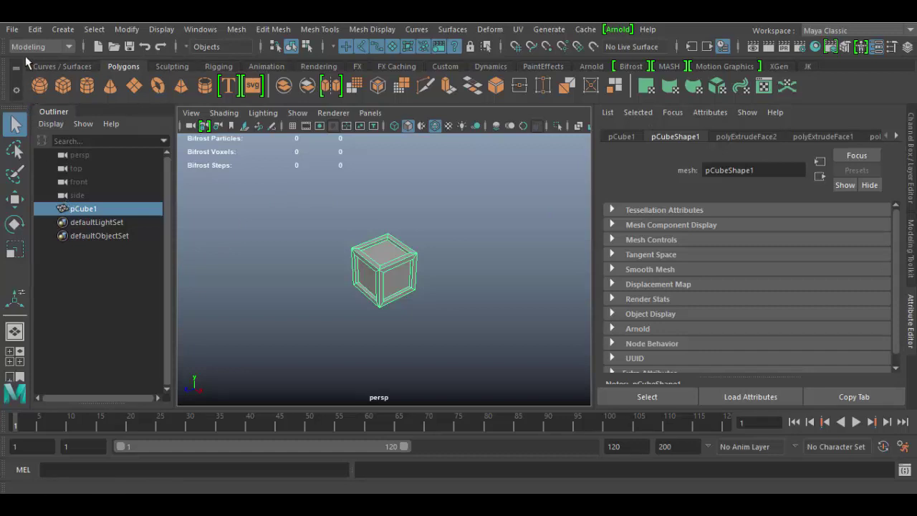
# Switch to the FX menu set, create a MASH network from the crate, and select its repro mesh.
pyautogui.click(60, 48)
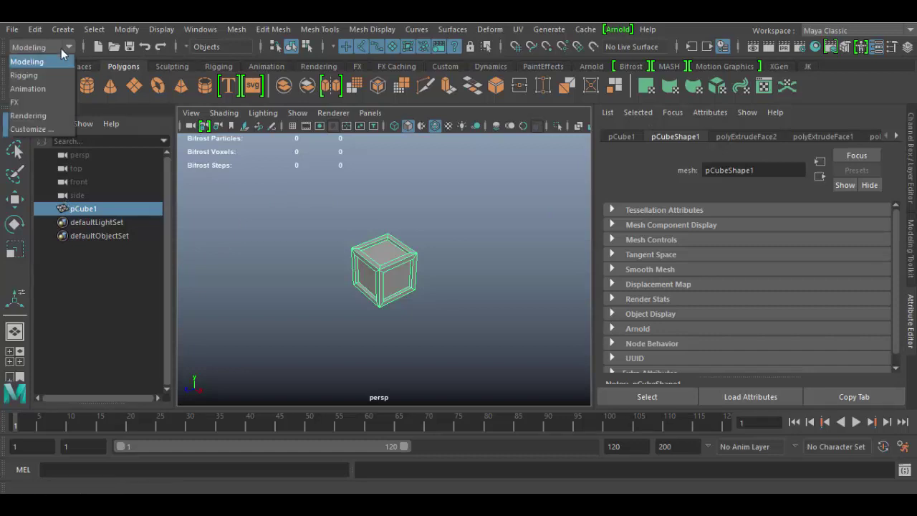
pyautogui.click(43, 101)
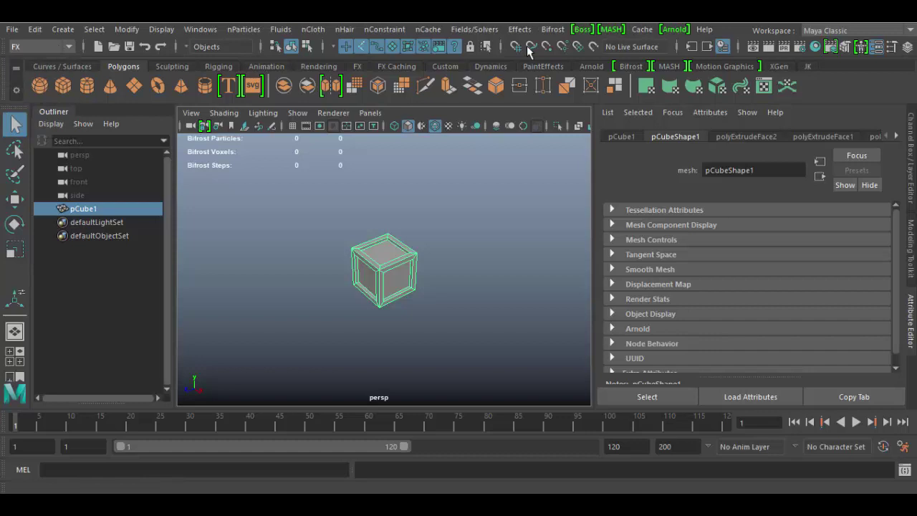
pyautogui.click(613, 30)
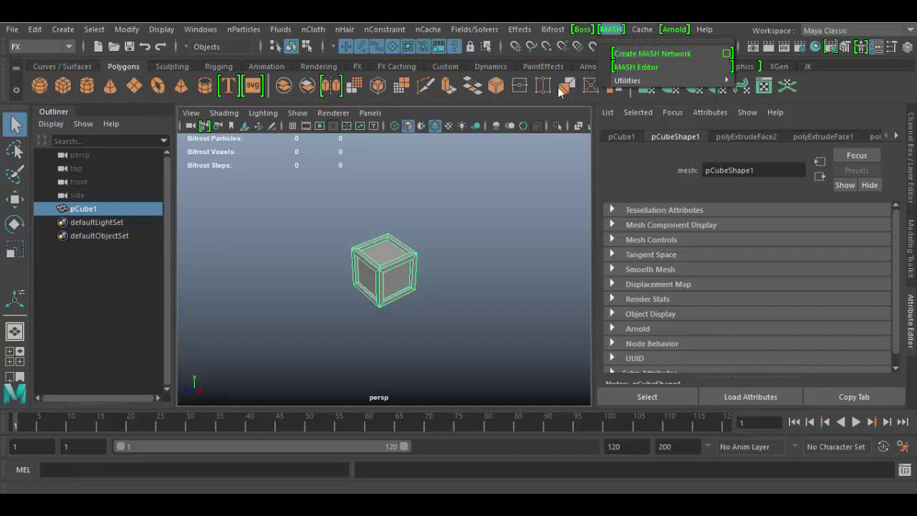
pyautogui.click(613, 54)
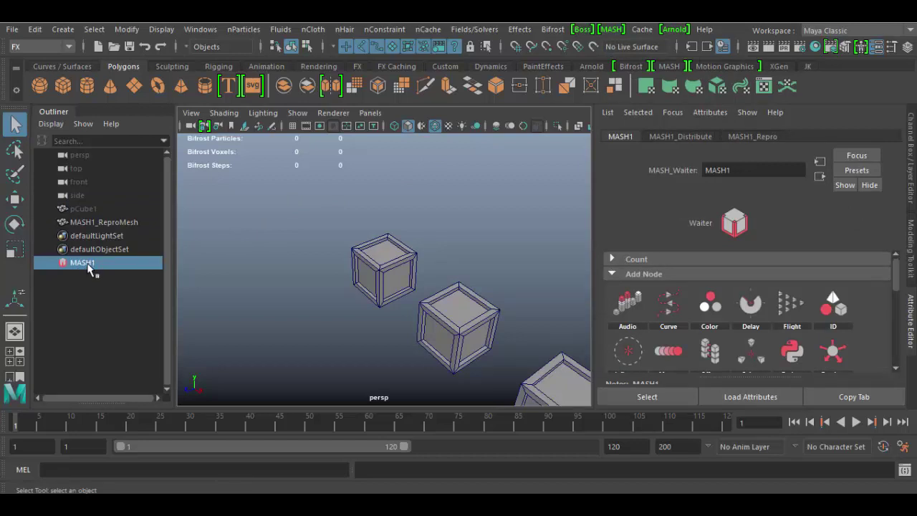
pyautogui.click(97, 223)
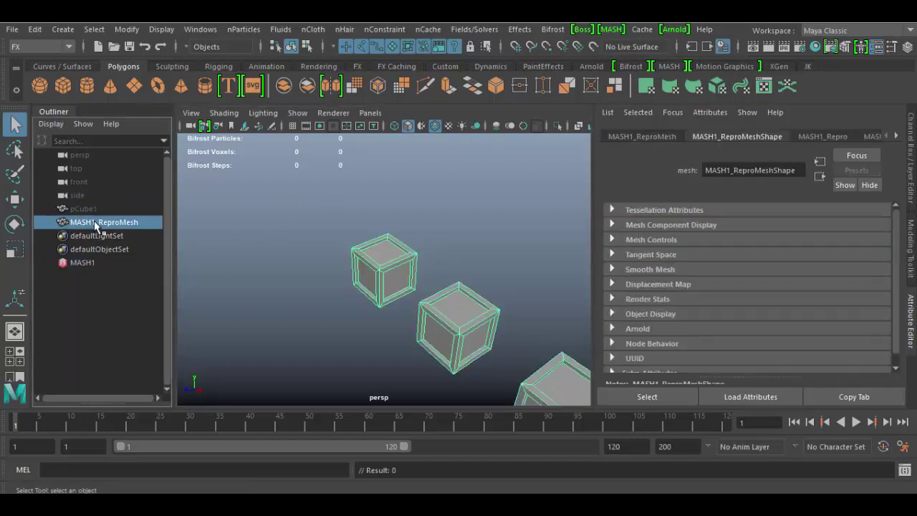
# Select MASH1 and view the Distribute and then Repro tabs, with pCube1 listed as the repeated object.
pyautogui.click(87, 263)
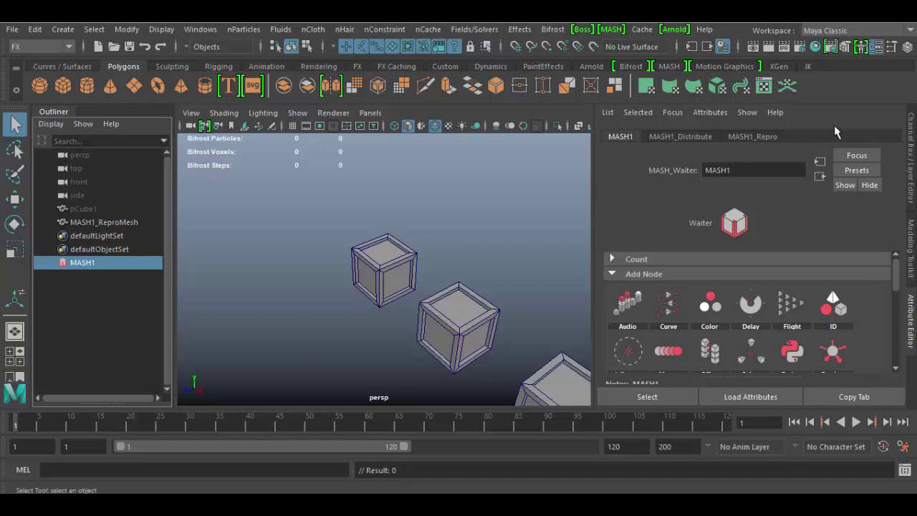
pyautogui.click(762, 138)
pyautogui.click(695, 139)
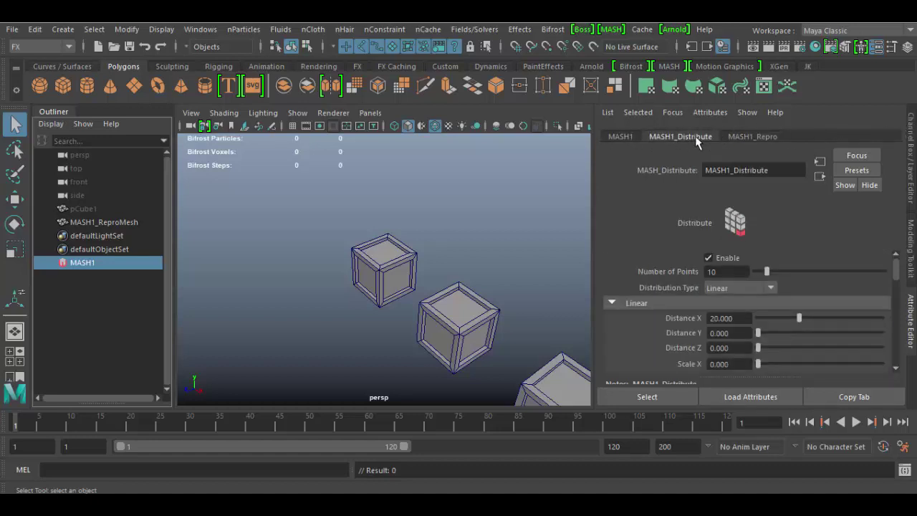
pyautogui.click(736, 136)
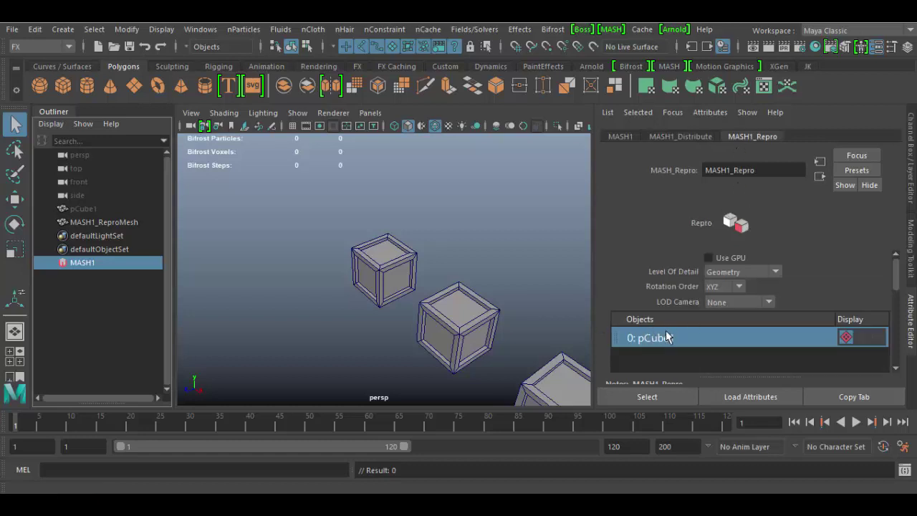
# Undo back past the MASH network so the crate copies disappear.
pyautogui.click(287, 304)
pyautogui.hotkey('ctrl', 'z')
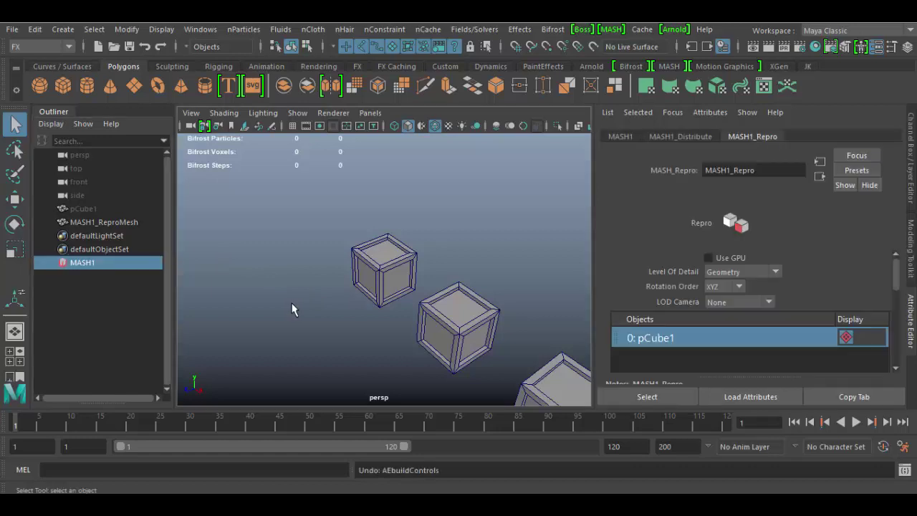
pyautogui.hotkey('ctrl', 'z')
pyautogui.hotkey('ctrl', 'z')
pyautogui.hotkey('ctrl', 'z')
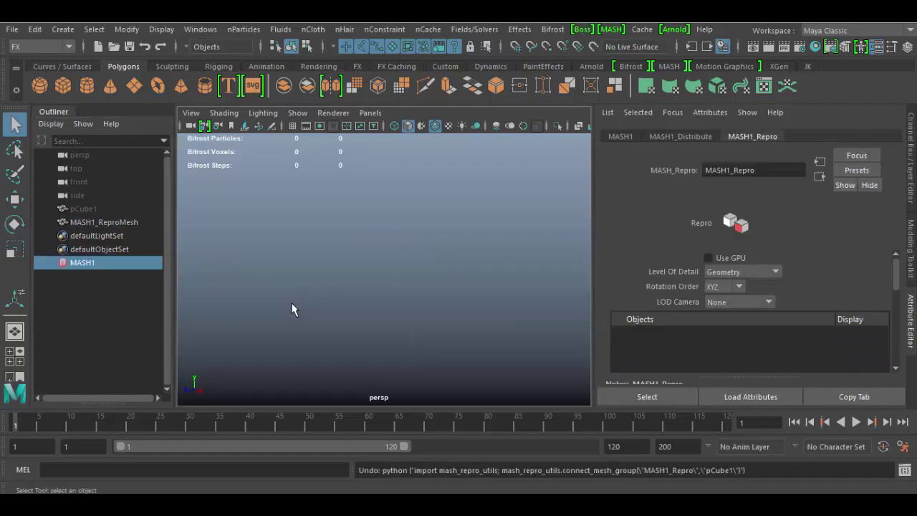
pyautogui.hotkey('ctrl', 'z')
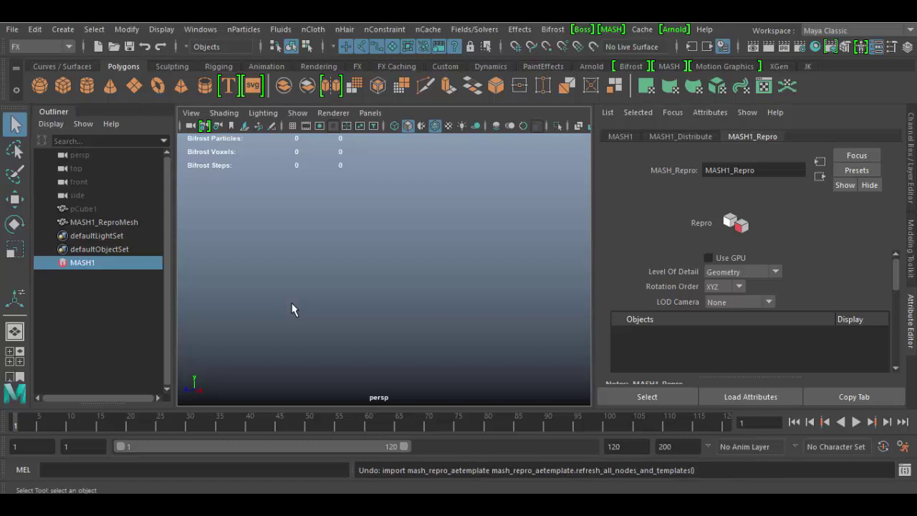
pyautogui.hotkey('ctrl', 'z')
# Rename pCube1 to CoolCrate and create a new MASH network from it.
pyautogui.doubleClick(89, 208)
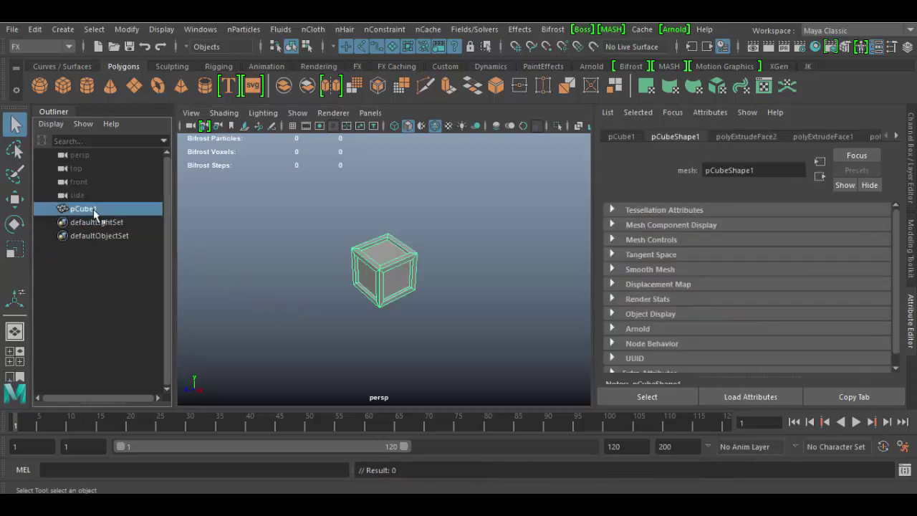
pyautogui.write('Co')
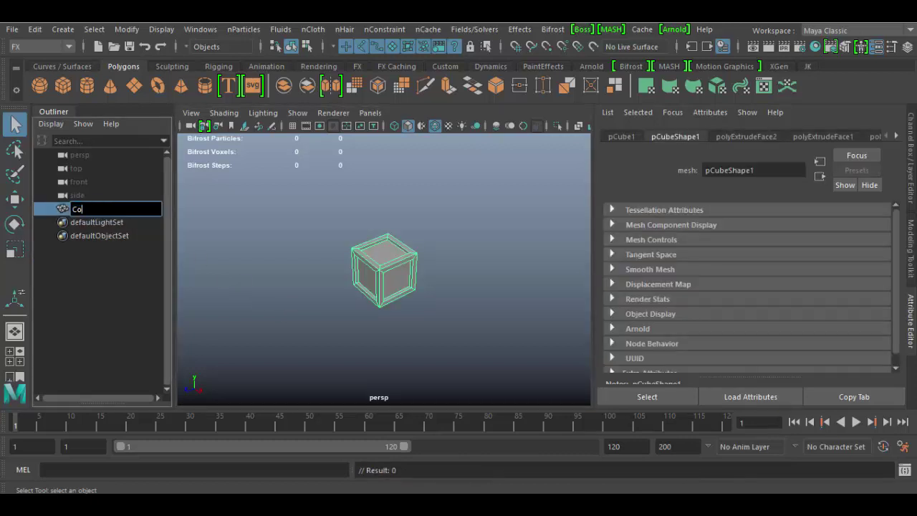
pyautogui.write('olCrate')
pyautogui.press('Return')
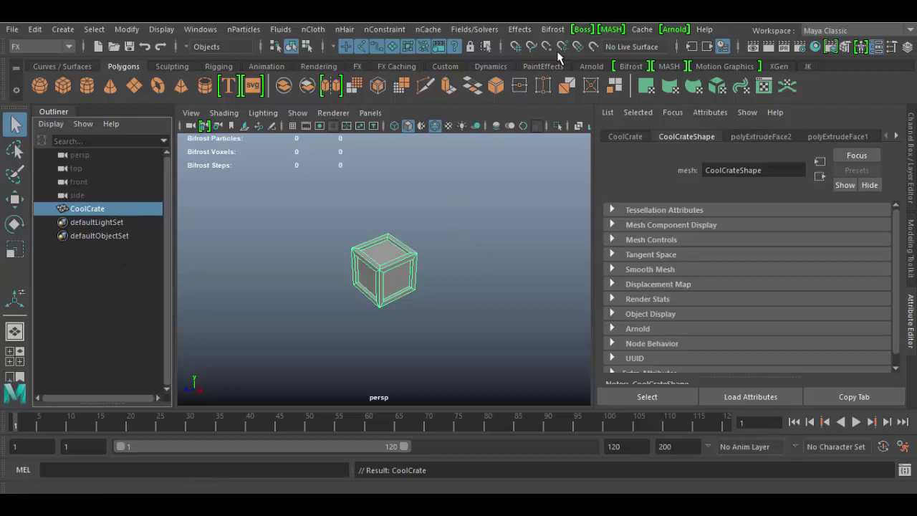
pyautogui.click(610, 29)
pyautogui.click(626, 57)
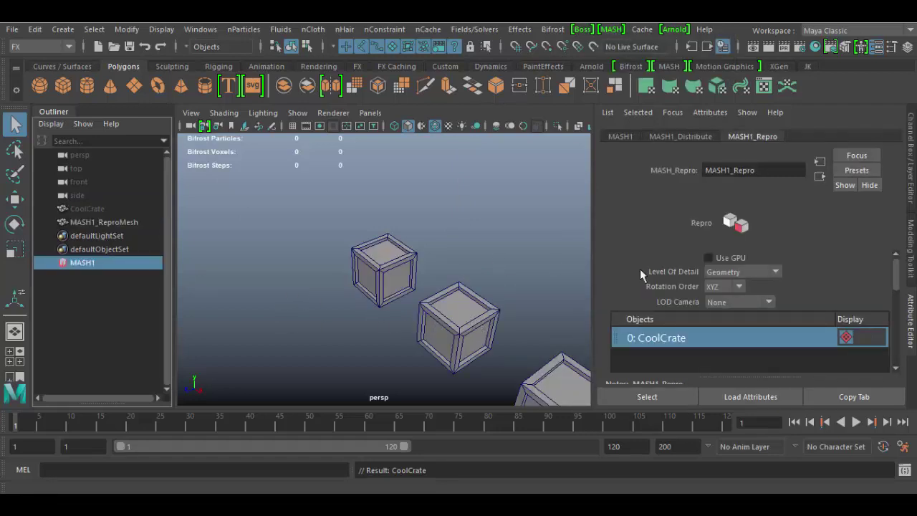
# Select MASH1, frame the ten-crate row, and orbit and zoom in for a side-on view.
pyautogui.click(102, 222)
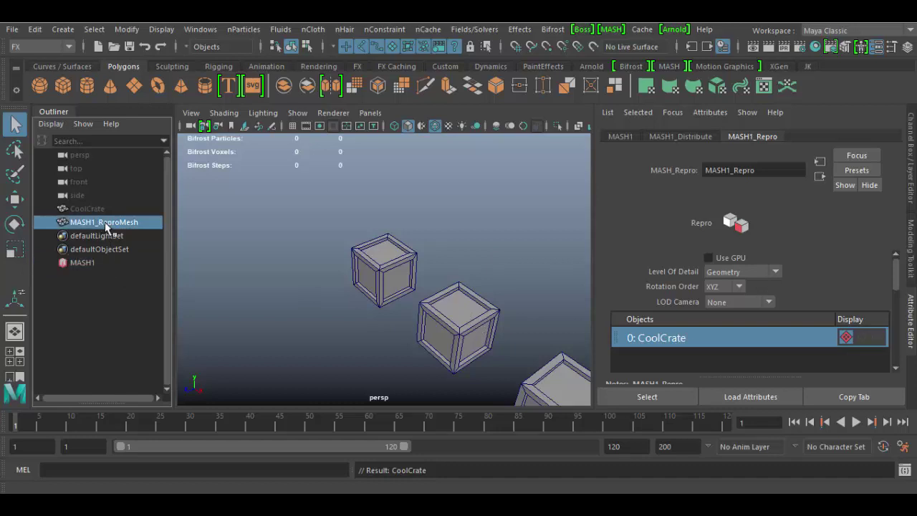
pyautogui.click(89, 262)
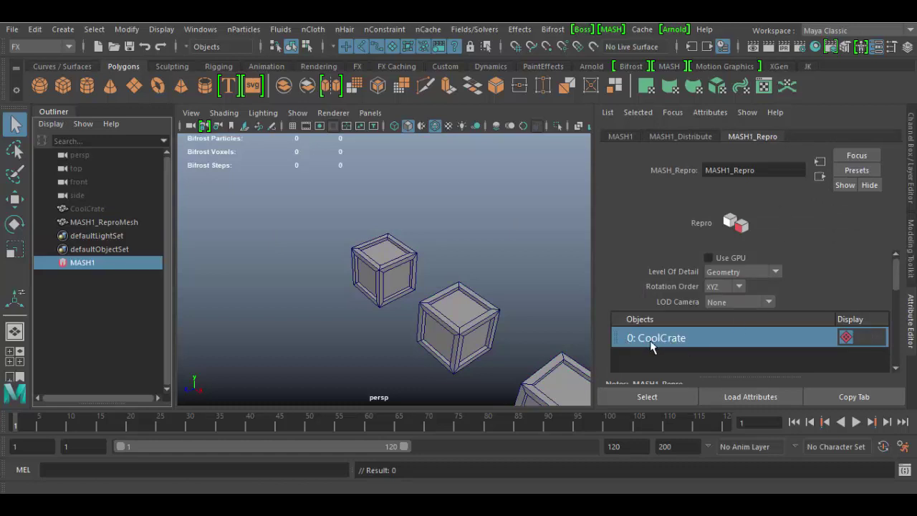
pyautogui.press('a')
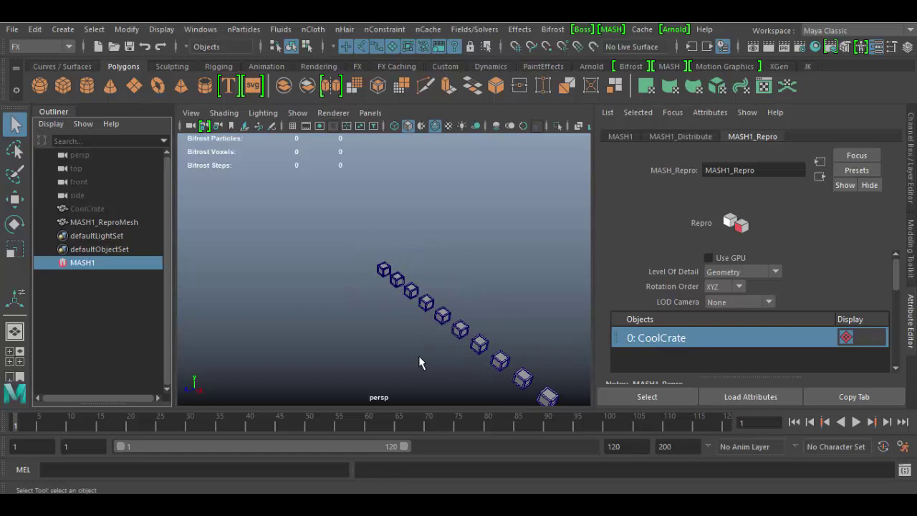
pyautogui.keyDown('alt'); pyautogui.moveTo(380, 331); pyautogui.dragTo(358, 323); pyautogui.keyUp('alt')
pyautogui.scroll(3, 359, 315)
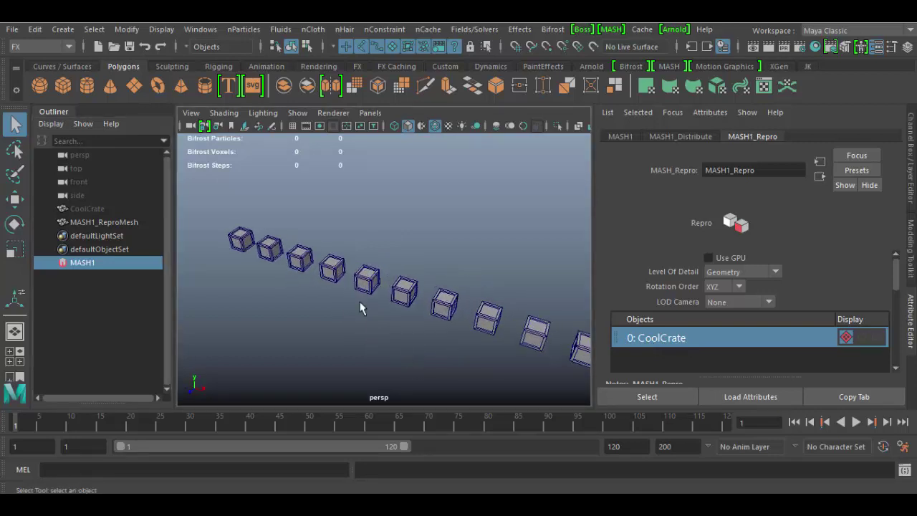
# In MASH1_Distribute, toggle Enable off and on and set Number of Points to 6.
pyautogui.click(672, 137)
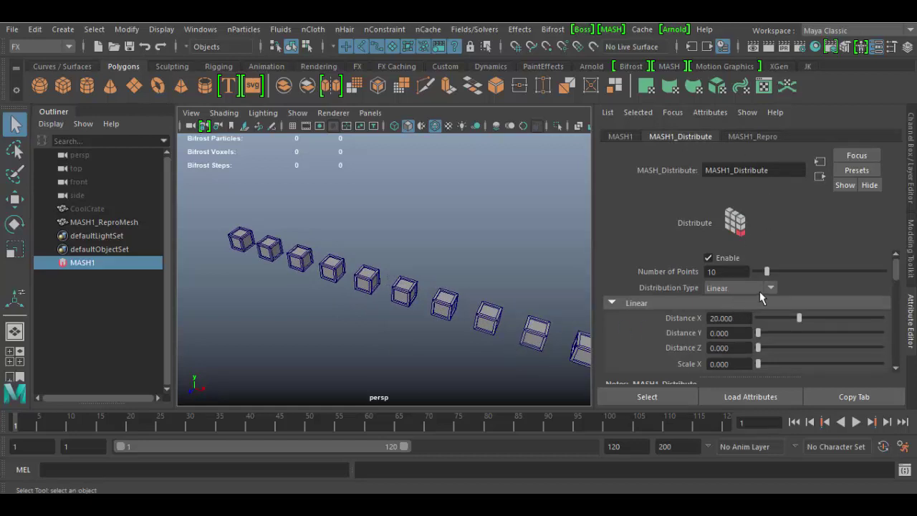
pyautogui.click(709, 259)
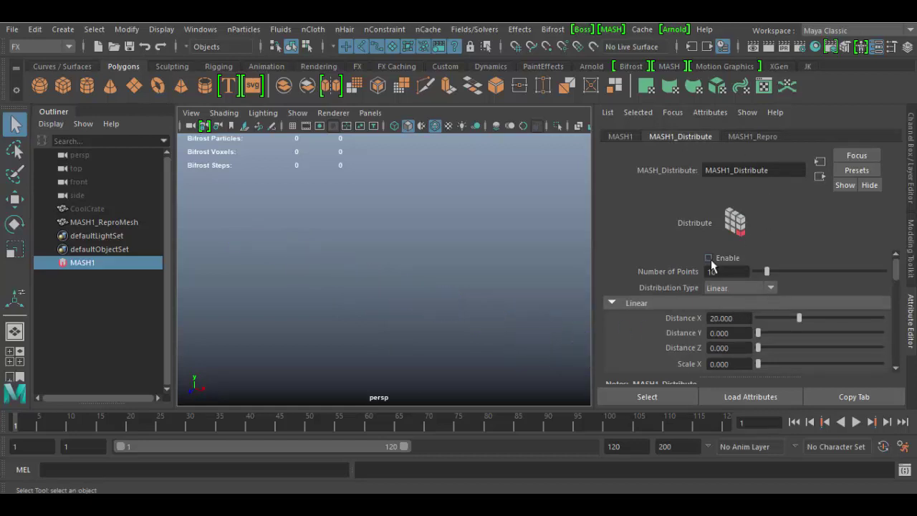
pyautogui.click(709, 258)
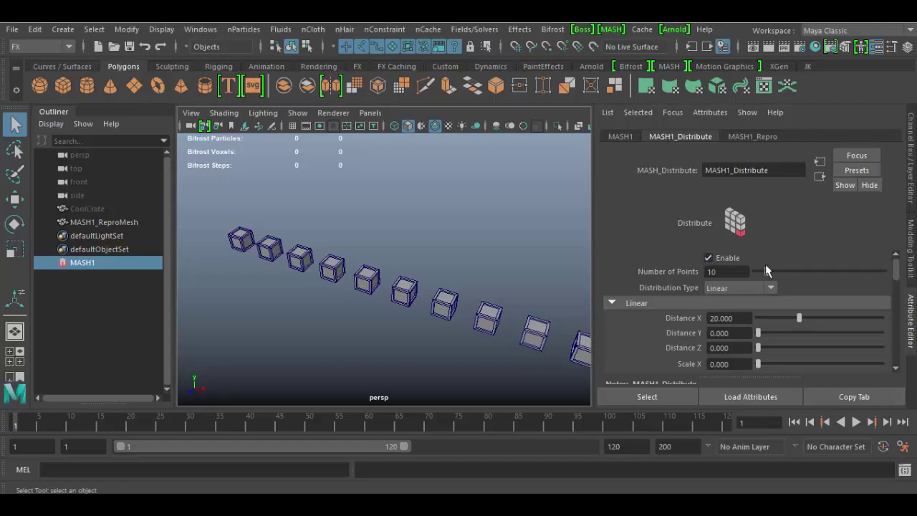
pyautogui.moveTo(765, 271)
pyautogui.mouseDown()
pyautogui.moveTo(892, 273)
pyautogui.moveTo(761, 279)
pyautogui.mouseUp()
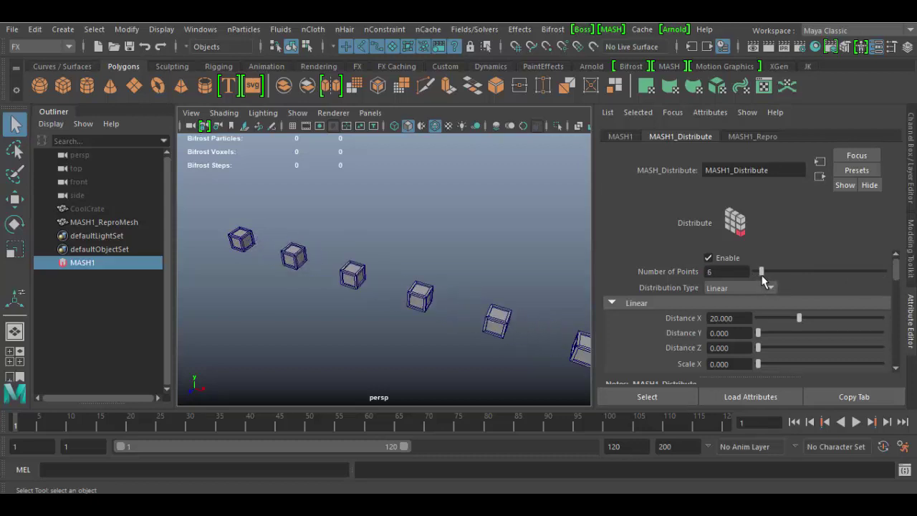
pyautogui.keyDown('alt'); pyautogui.moveTo(491, 339); pyautogui.dragTo(466, 352, button='right'); pyautogui.keyUp('alt')
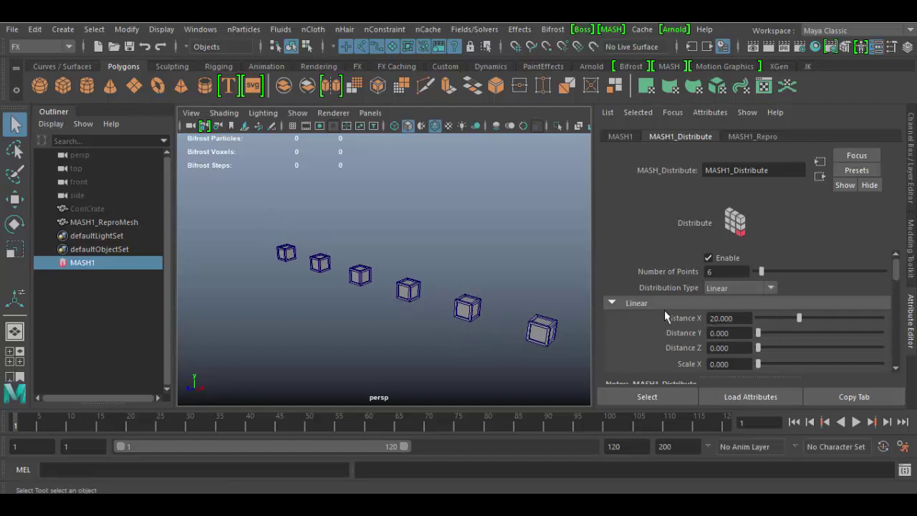
# Set the Linear Distance X to 18.462 to space the crates slightly closer.
pyautogui.scroll(-2, 664, 313)
pyautogui.click(613, 263)
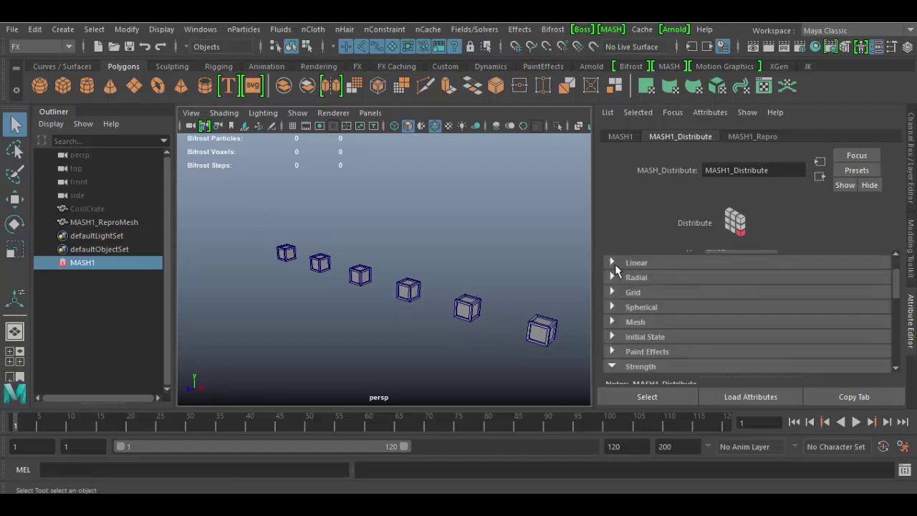
pyautogui.click(612, 263)
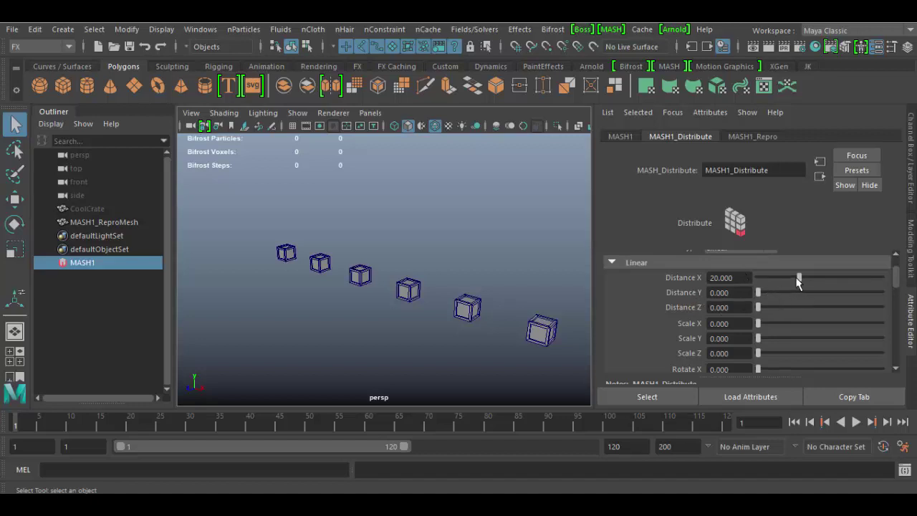
pyautogui.moveTo(799, 283); pyautogui.dragTo(733, 313)
# Try a vertical scale of 4.670, reset it to 0, and collapse the Linear section.
pyautogui.scroll(-2, 766, 325)
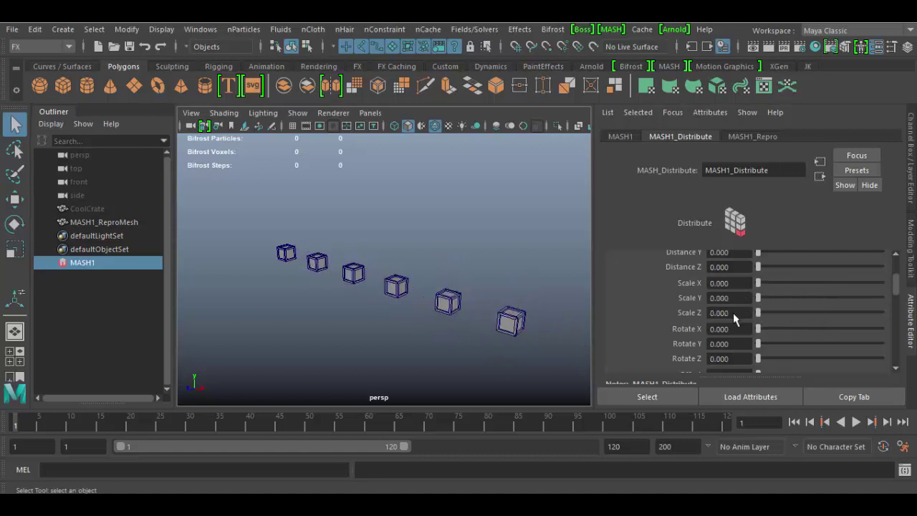
pyautogui.rightClick(719, 313)
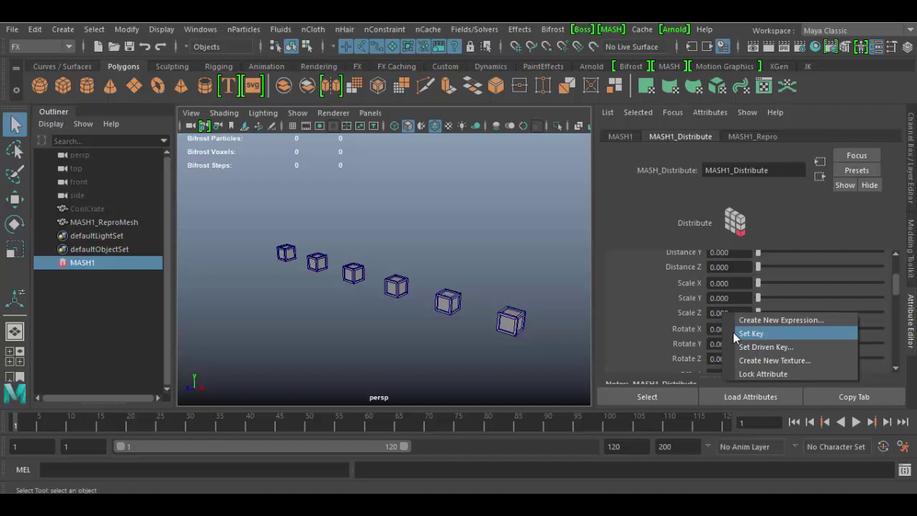
pyautogui.click(815, 295)
pyautogui.click(815, 297)
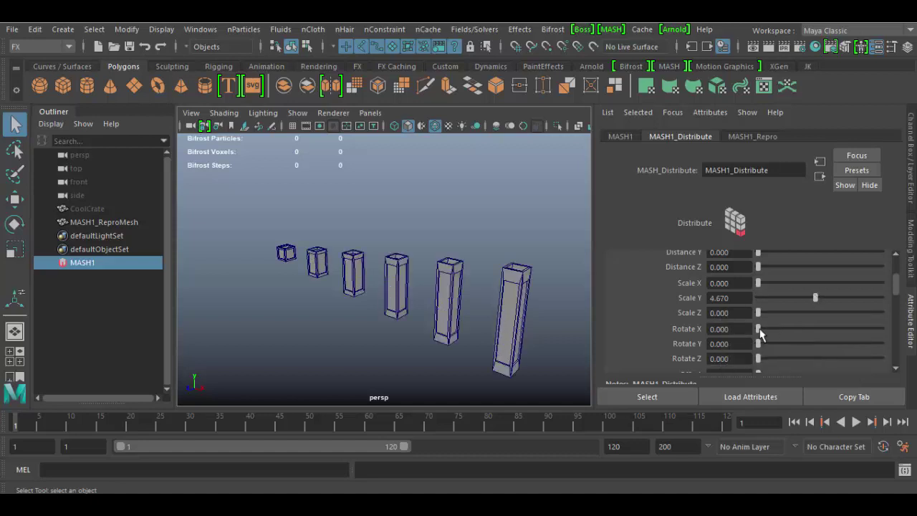
pyautogui.moveTo(813, 298); pyautogui.dragTo(714, 346)
pyautogui.scroll(3, 719, 301)
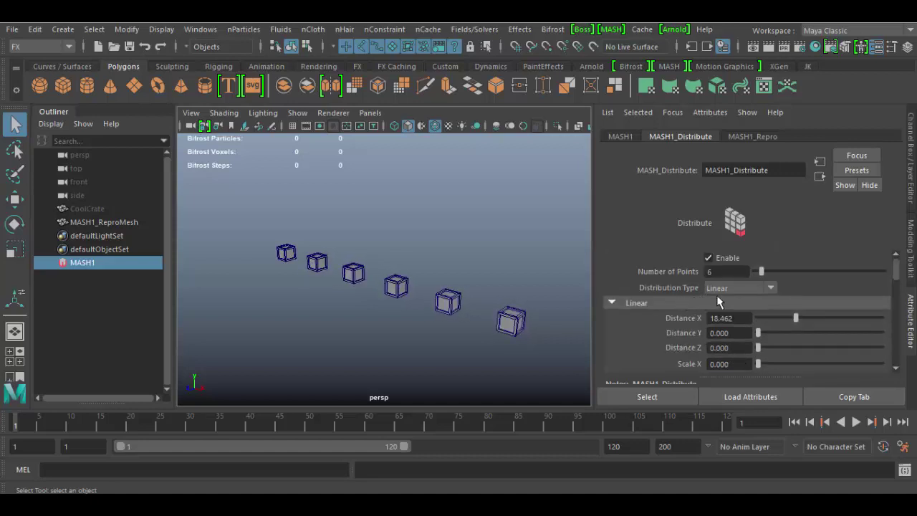
pyautogui.click(612, 304)
pyautogui.scroll(-3, 712, 296)
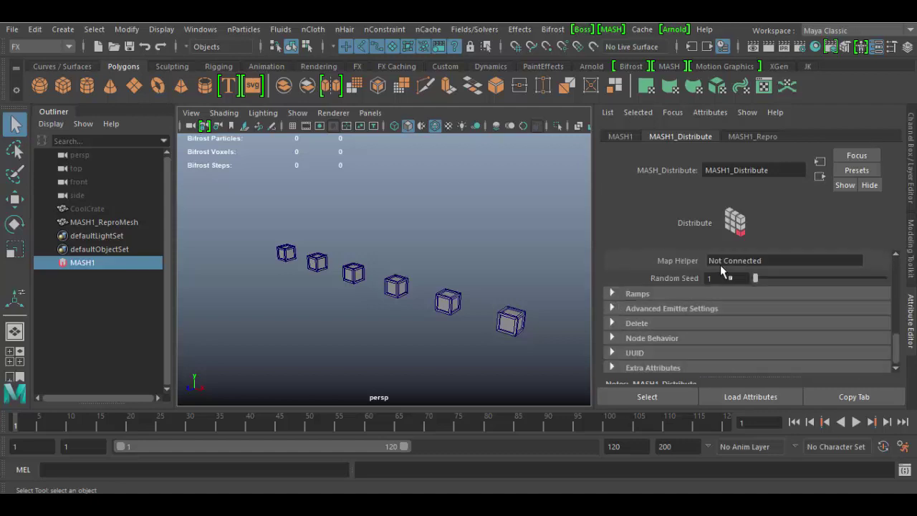
# Change the Distribution Type to Radial and center the crates in view.
pyautogui.scroll(4, 777, 276)
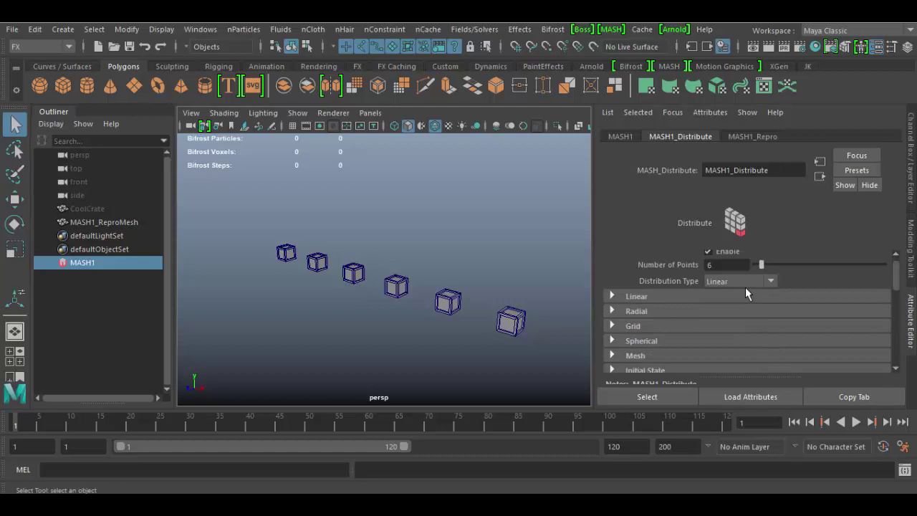
pyautogui.click(741, 281)
pyautogui.click(747, 306)
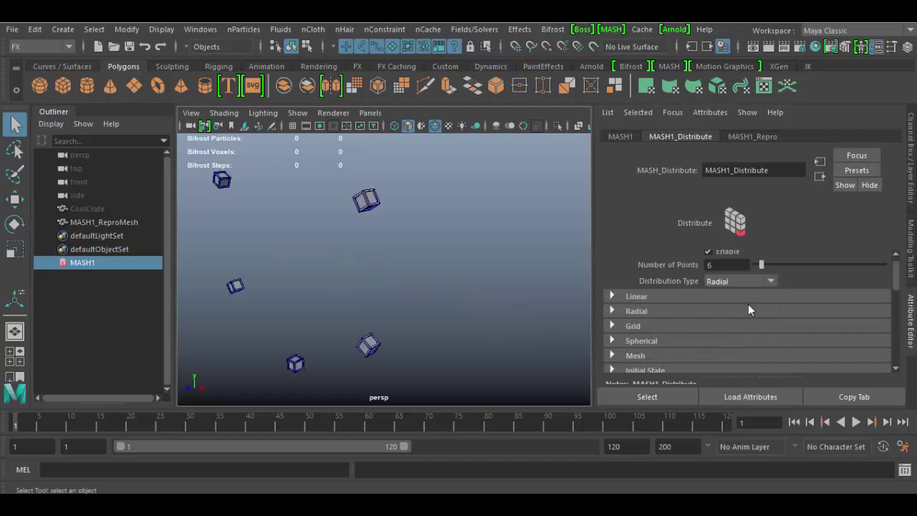
pyautogui.scroll(-3, 347, 315)
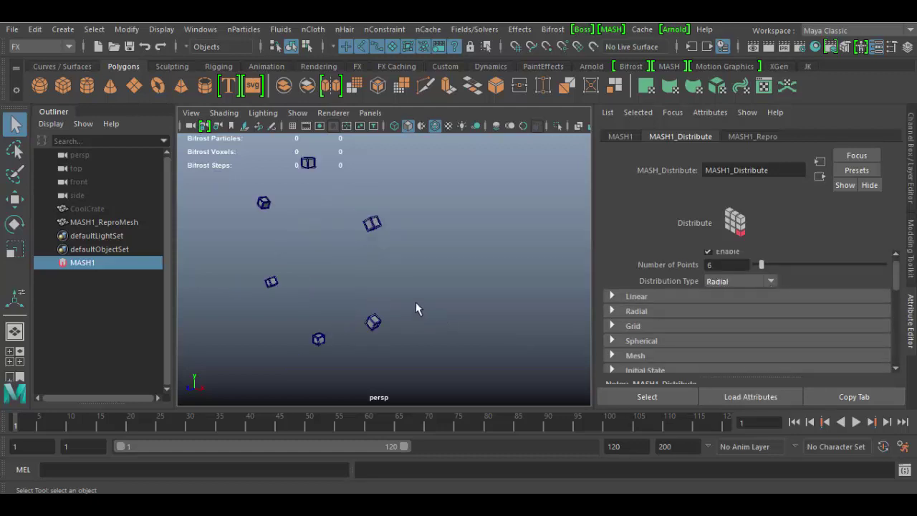
pyautogui.keyDown('alt'); pyautogui.moveTo(418, 308); pyautogui.dragTo(510, 319, button='middle'); pyautogui.keyUp('alt')
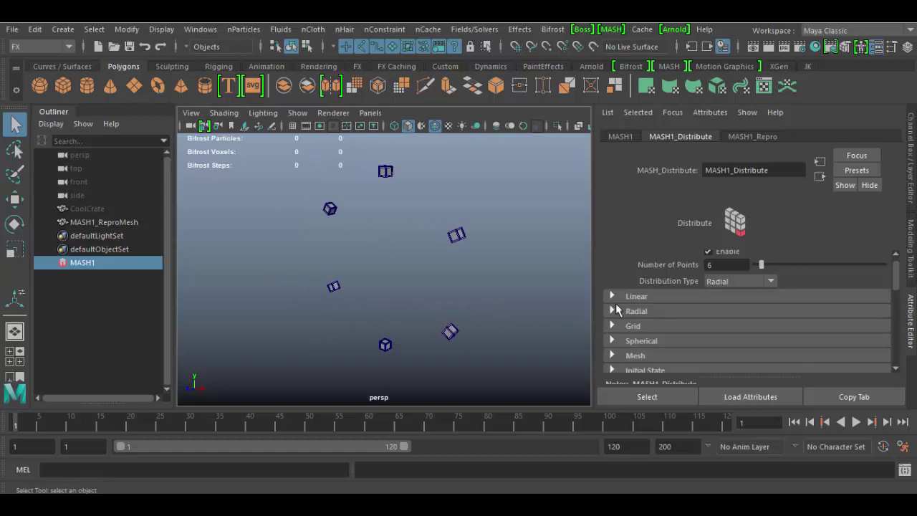
# In the Radial settings, set Radius to 8.681 and Number of Points to 17.
pyautogui.click(612, 310)
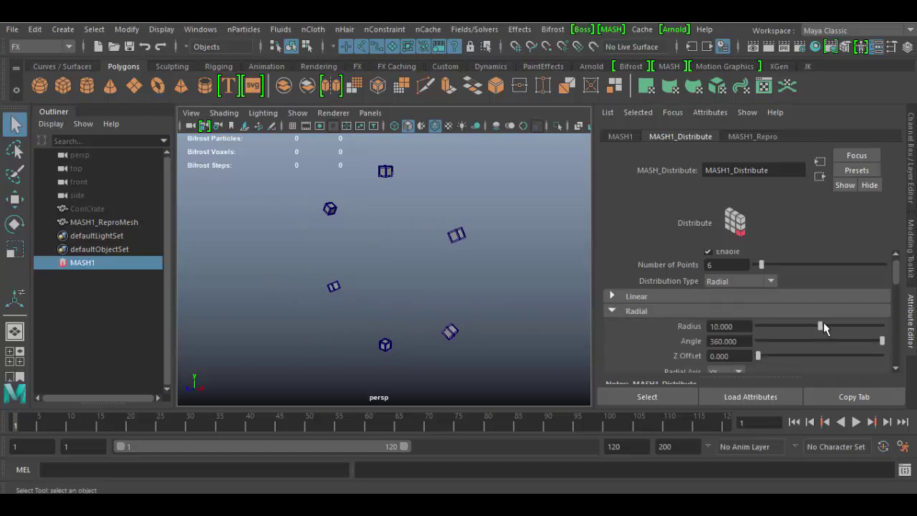
pyautogui.moveTo(822, 324)
pyautogui.mouseDown()
pyautogui.moveTo(789, 323)
pyautogui.moveTo(883, 327)
pyautogui.moveTo(791, 330)
pyautogui.moveTo(812, 336)
pyautogui.mouseUp()
pyautogui.moveTo(764, 265)
pyautogui.mouseDown()
pyautogui.moveTo(824, 266)
pyautogui.moveTo(777, 266)
pyautogui.mouseUp()
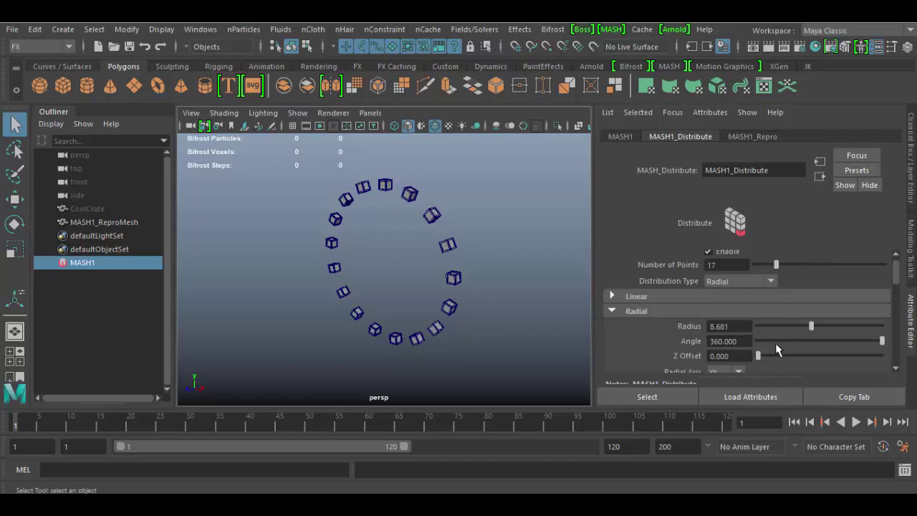
pyautogui.moveTo(882, 341); pyautogui.dragTo(895, 371)
pyautogui.moveTo(777, 354); pyautogui.dragTo(740, 355)
# Try the YZ and ZX radial axes, settle on XY, and collapse the Radial section.
pyautogui.scroll(-2, 766, 349)
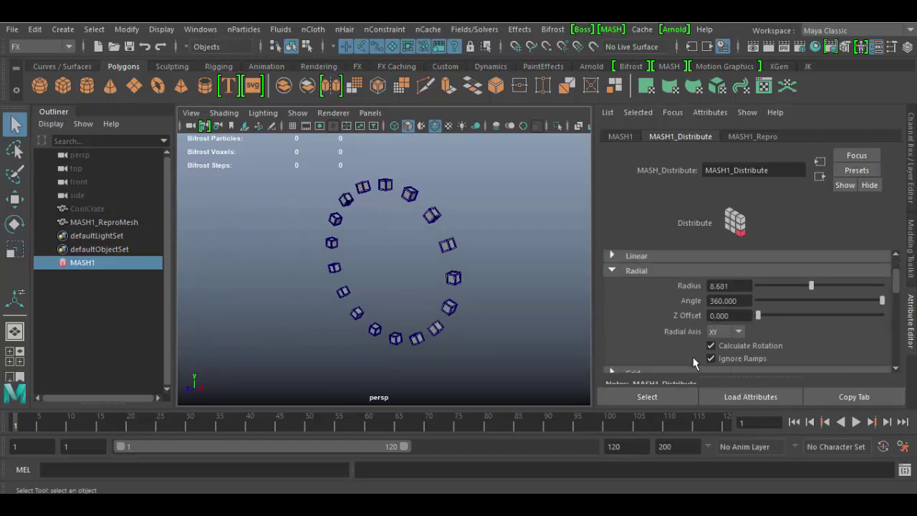
pyautogui.click(739, 334)
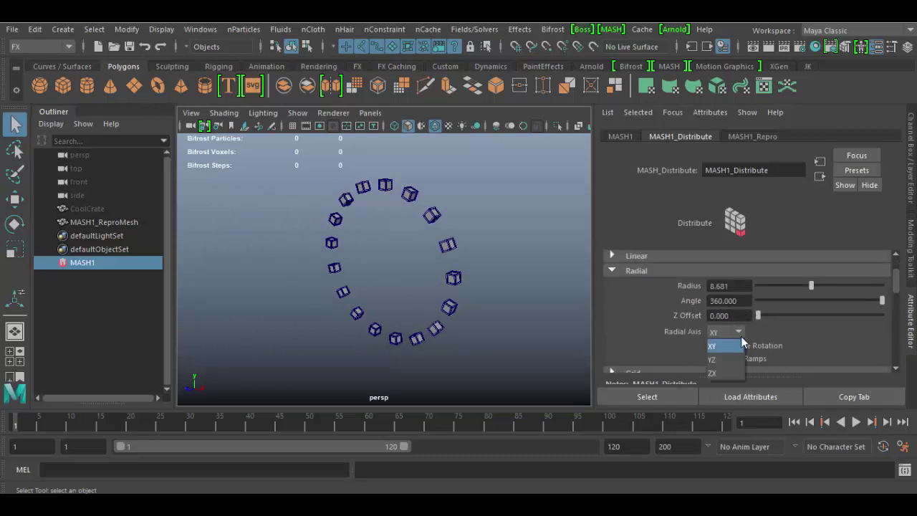
pyautogui.click(734, 359)
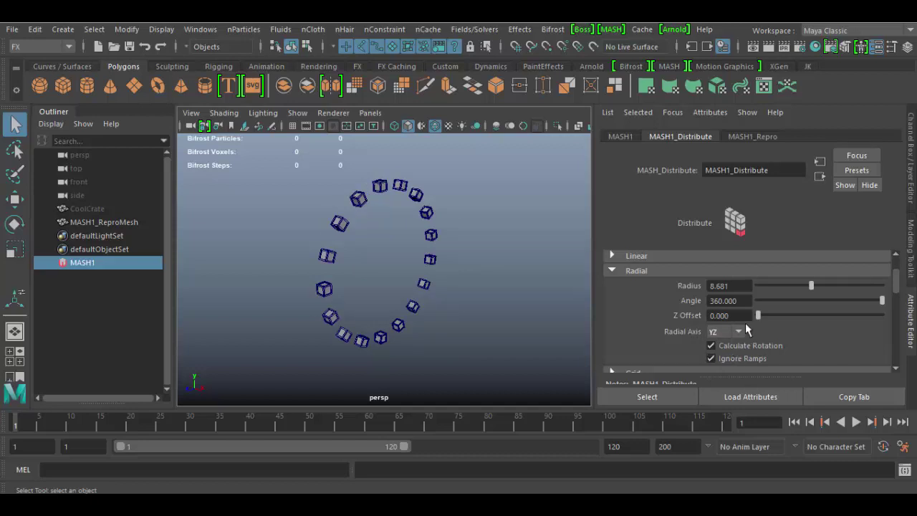
pyautogui.click(739, 332)
pyautogui.click(729, 372)
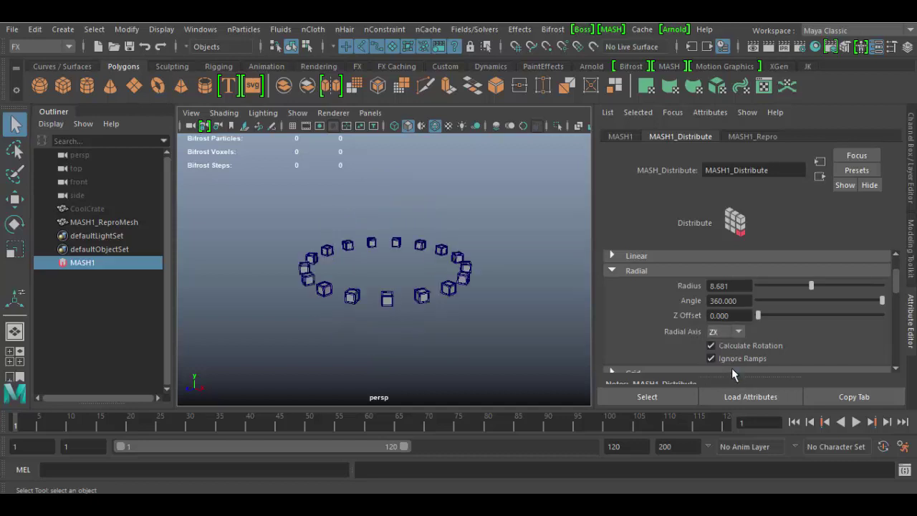
pyautogui.click(740, 332)
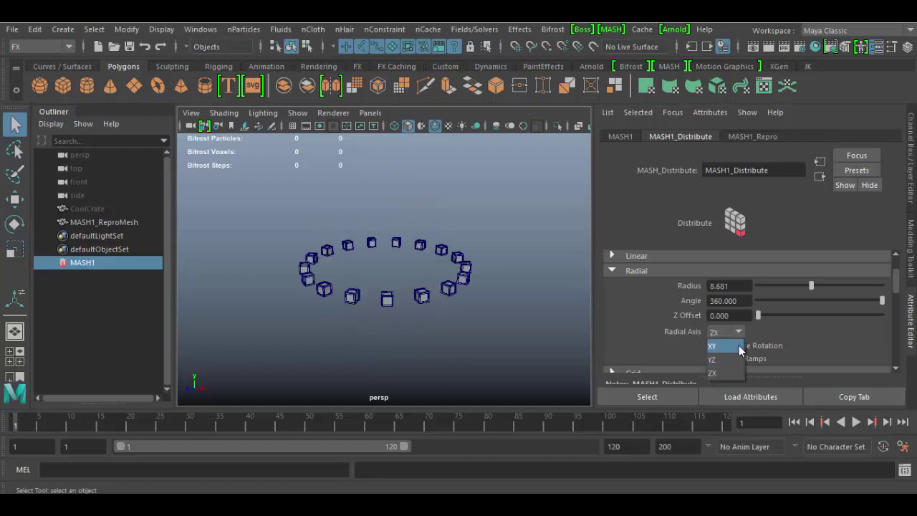
pyautogui.click(739, 345)
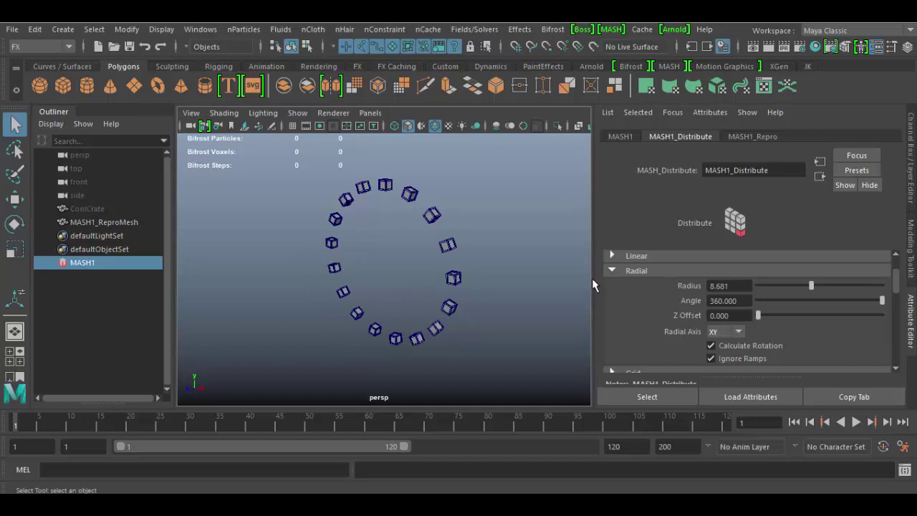
pyautogui.click(610, 271)
# Switch MASH1_Distribute to Spherical distribution and test flattening it into a ring with Angle X.
pyautogui.scroll(2, 724, 273)
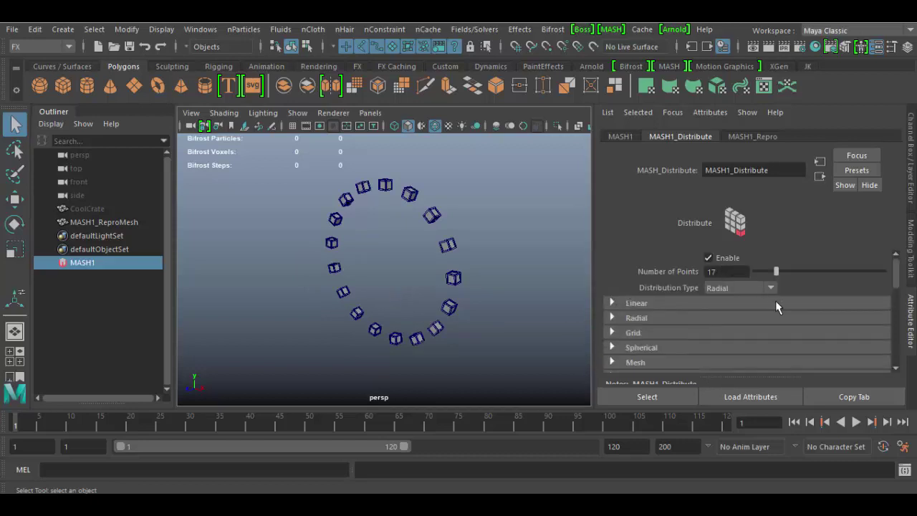
pyautogui.click(774, 288)
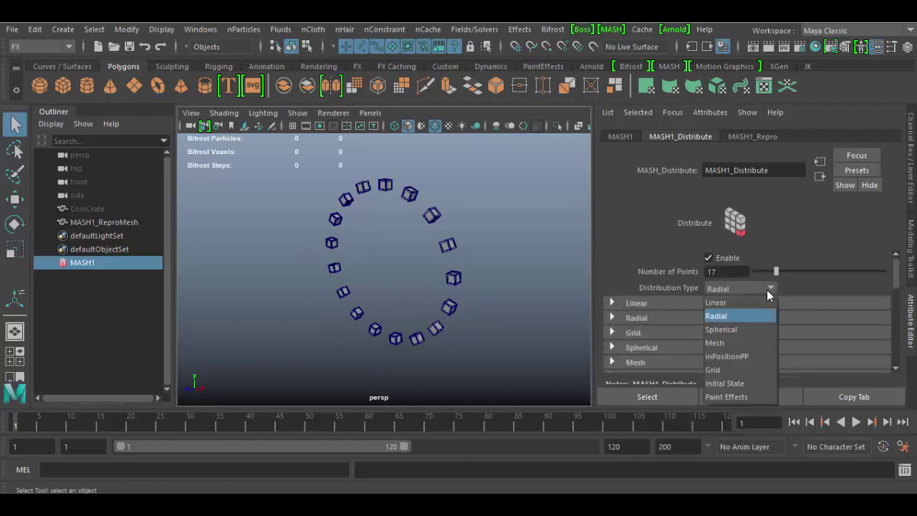
pyautogui.click(734, 330)
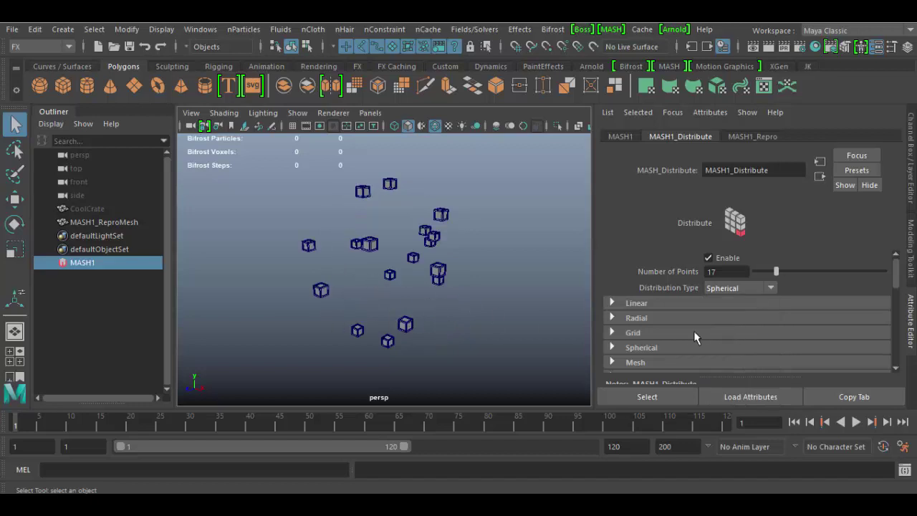
pyautogui.click(610, 348)
pyautogui.scroll(-1, 706, 347)
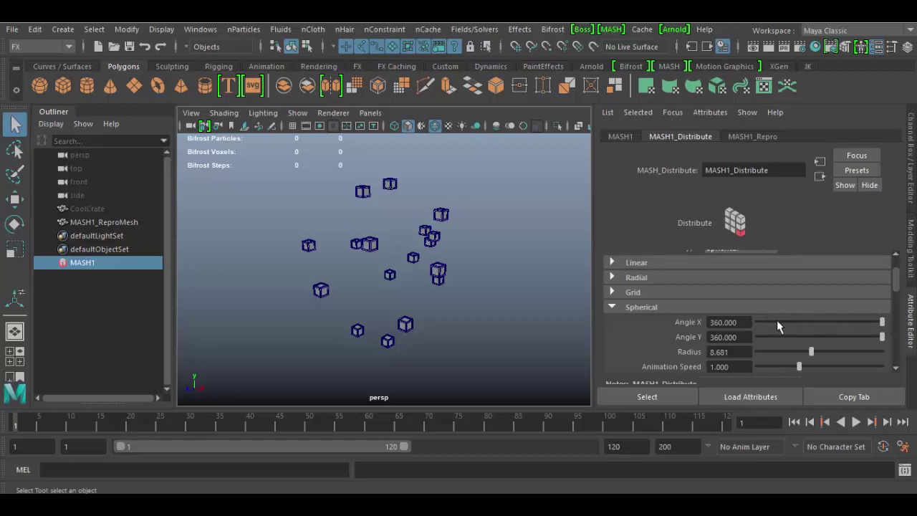
pyautogui.moveTo(778, 322); pyautogui.dragTo(882, 322)
pyautogui.scroll(2, 811, 312)
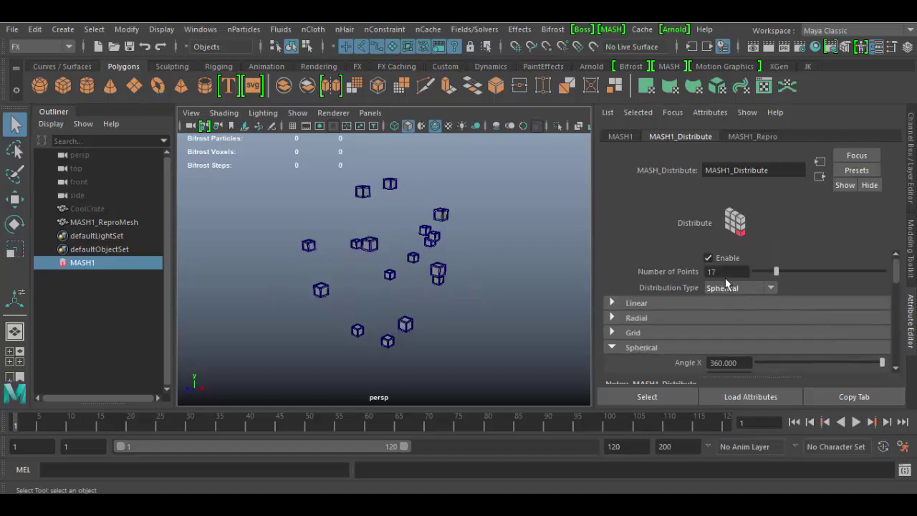
# Set Number of Points to 300 to fill the crate sphere.
pyautogui.moveTo(815, 270); pyautogui.dragTo(885, 272)
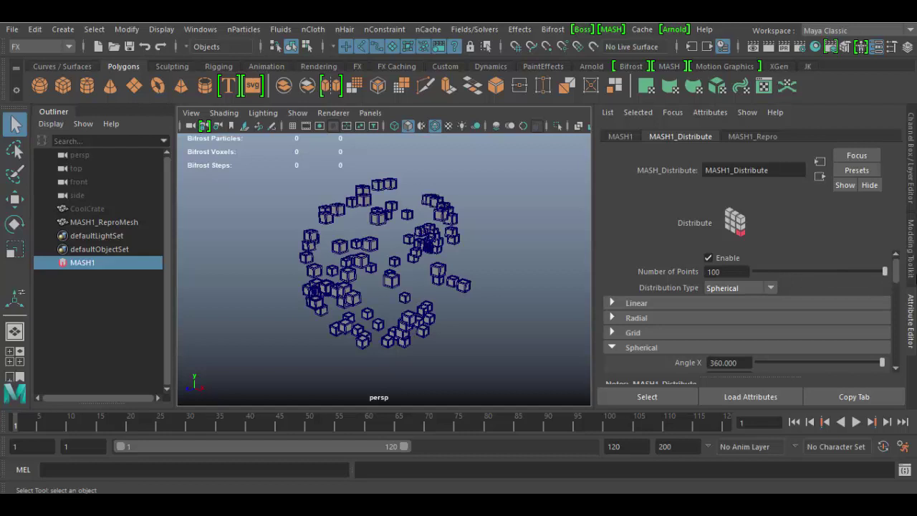
pyautogui.doubleClick(740, 271)
pyautogui.write('3')
pyautogui.press('Return')
# Test Angle X between ring and full sphere, then shrink Radius to 5.714.
pyautogui.keyDown('alt'); pyautogui.moveTo(419, 307); pyautogui.dragTo(542, 323); pyautogui.keyUp('alt')
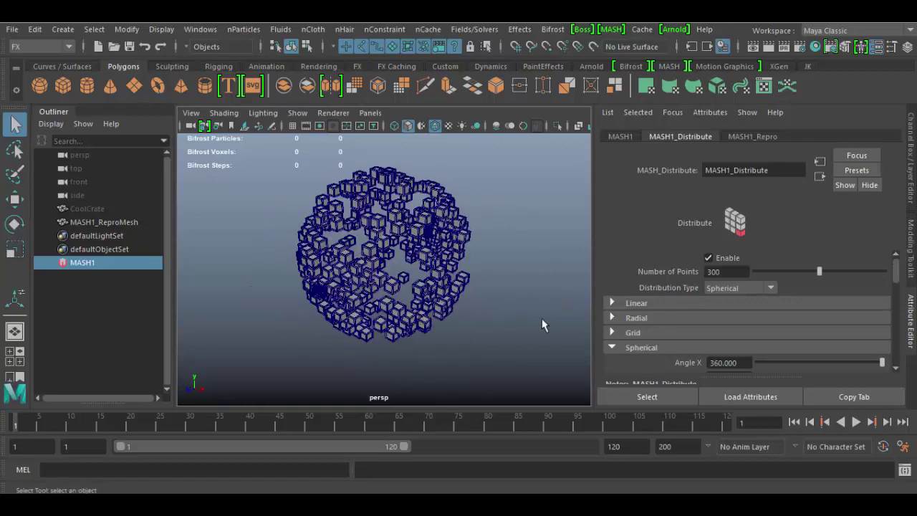
pyautogui.scroll(-2, 769, 334)
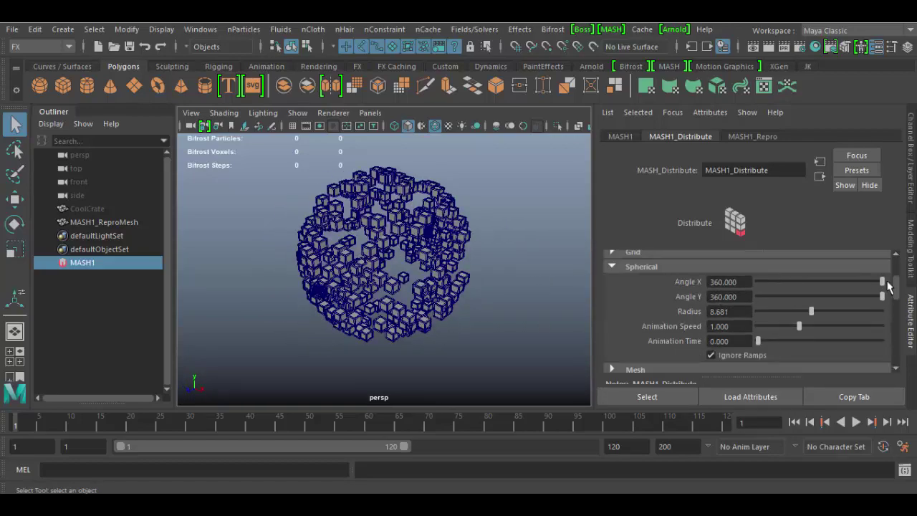
pyautogui.moveTo(883, 285); pyautogui.dragTo(733, 284)
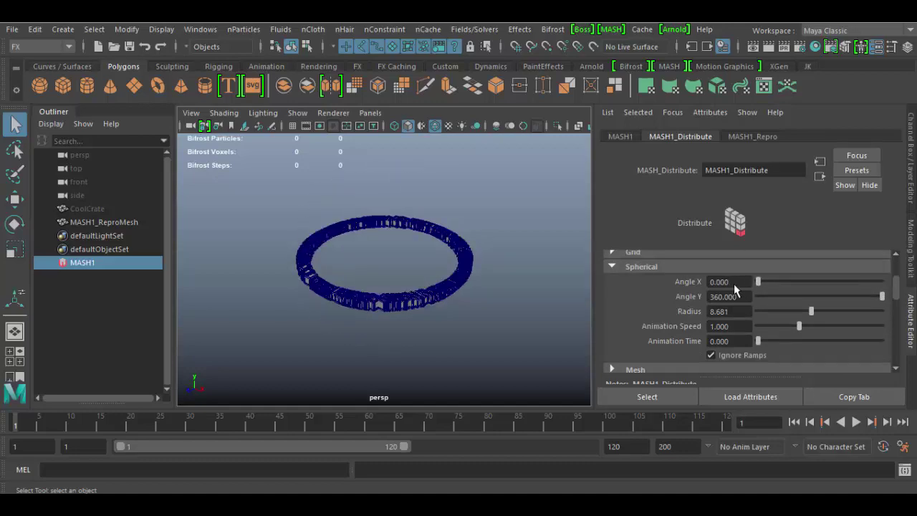
pyautogui.moveTo(734, 284); pyautogui.dragTo(908, 308)
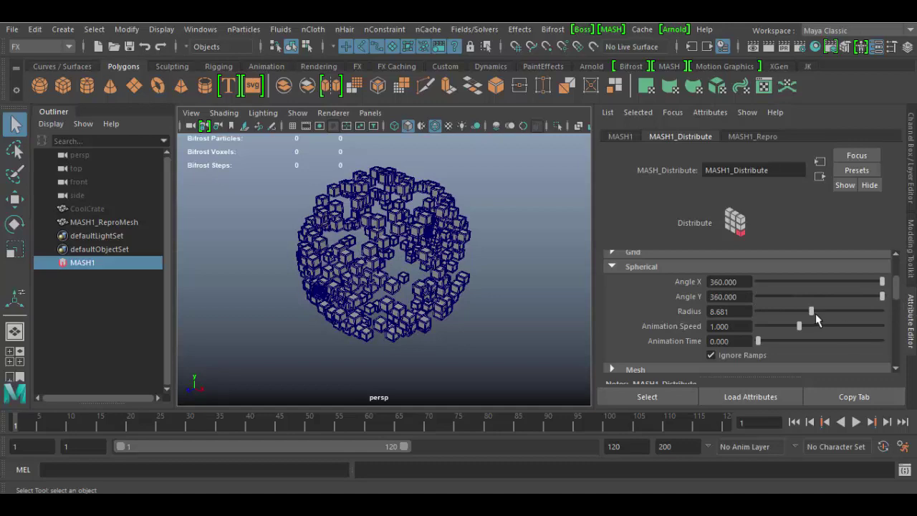
pyautogui.moveTo(815, 315); pyautogui.dragTo(793, 317)
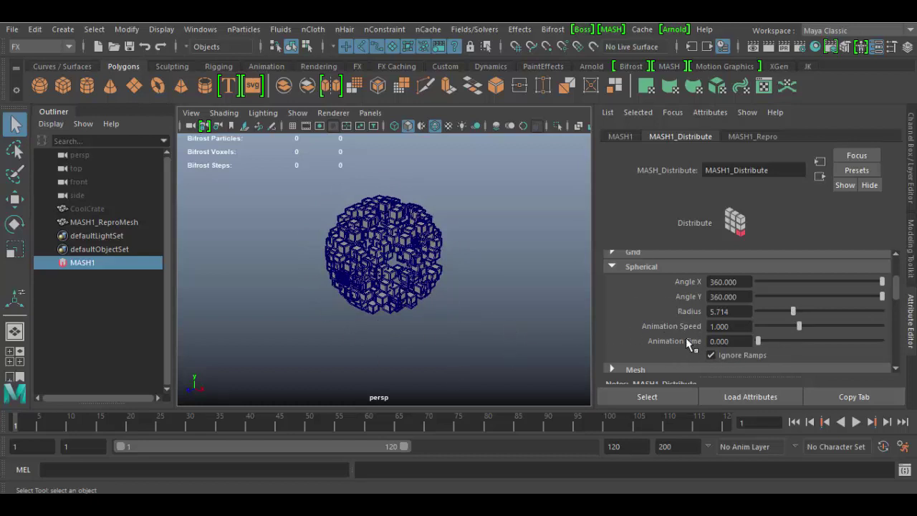
# Collapse the Spherical settings and switch the Distribution Type to Grid.
pyautogui.click(611, 267)
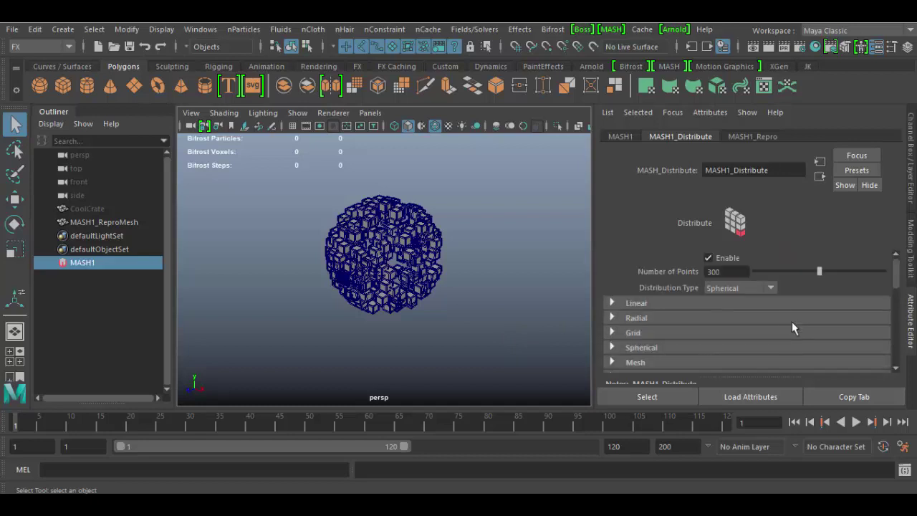
pyautogui.click(740, 288)
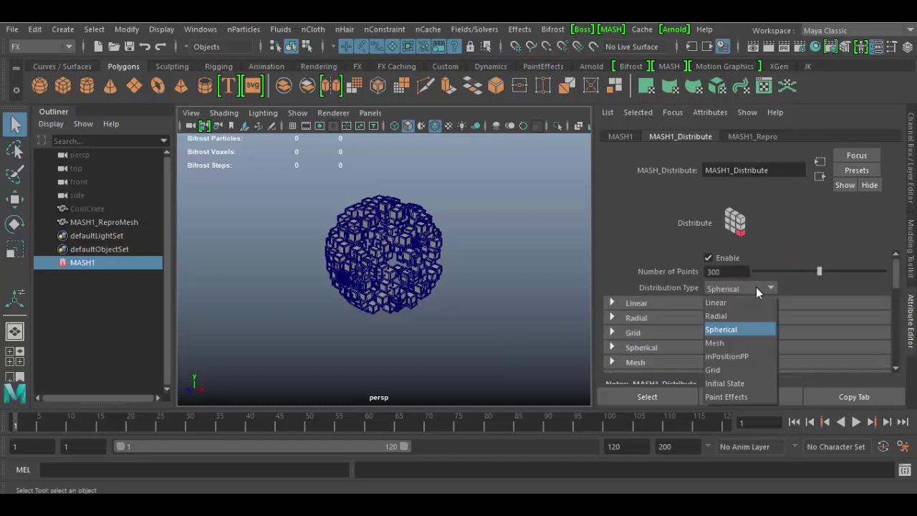
pyautogui.click(728, 368)
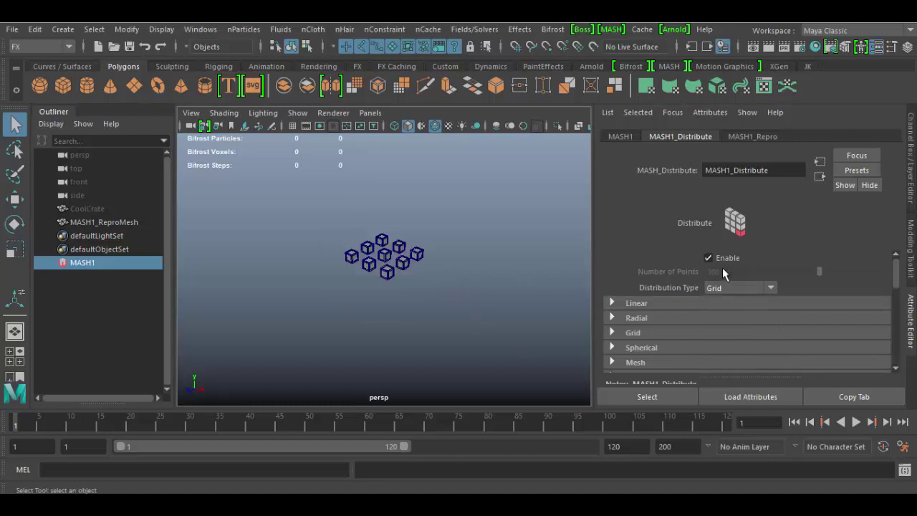
pyautogui.scroll(-6, 724, 287)
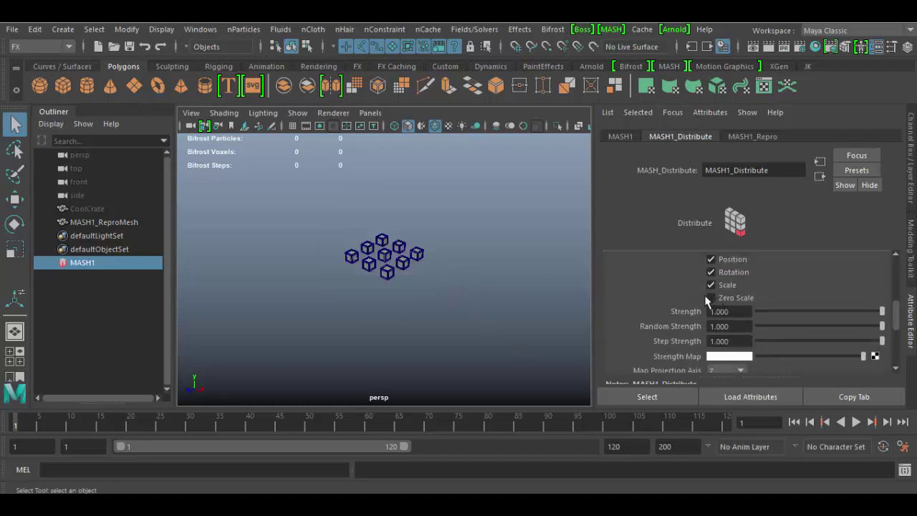
pyautogui.scroll(3, 706, 300)
pyautogui.scroll(-6, 656, 296)
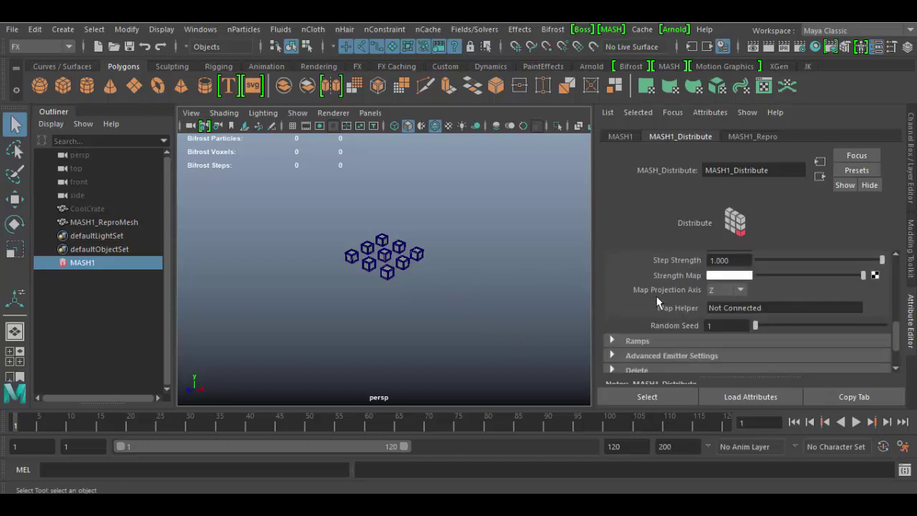
pyautogui.scroll(5, 656, 296)
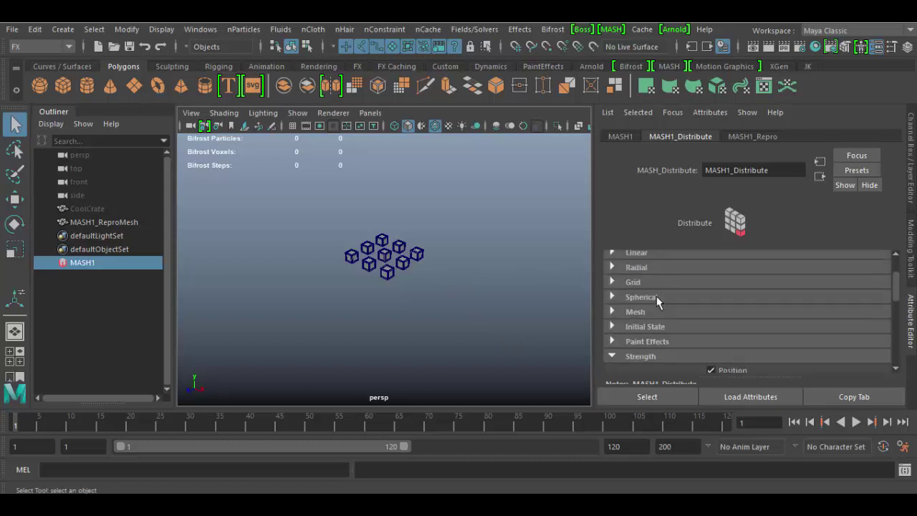
# Set Grid Distance X/Y/Z to 11.209/8.901/12.033 and Grid X/Y/Z to 8/5/7.
pyautogui.click(612, 282)
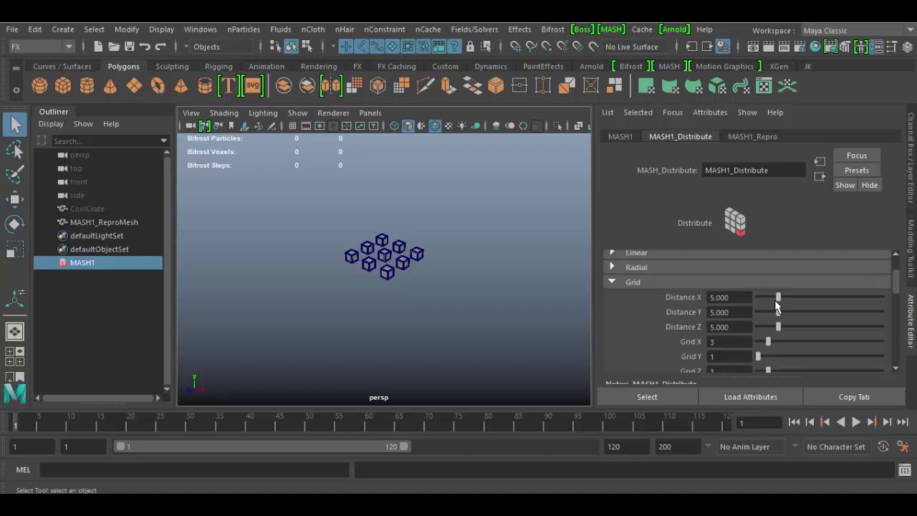
pyautogui.moveTo(778, 296); pyautogui.dragTo(807, 330)
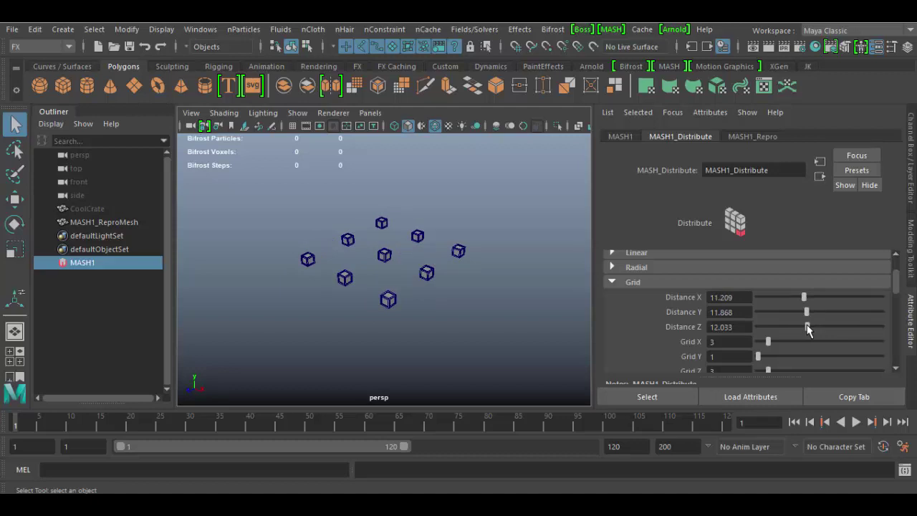
pyautogui.scroll(-3, 739, 324)
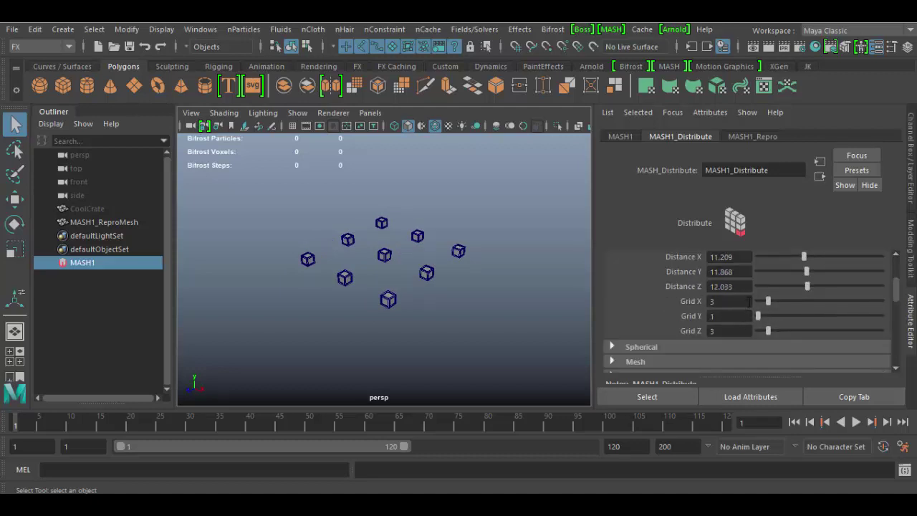
pyautogui.moveTo(769, 302); pyautogui.dragTo(789, 331)
pyautogui.scroll(2, 801, 313)
pyautogui.scroll(-2, 806, 334)
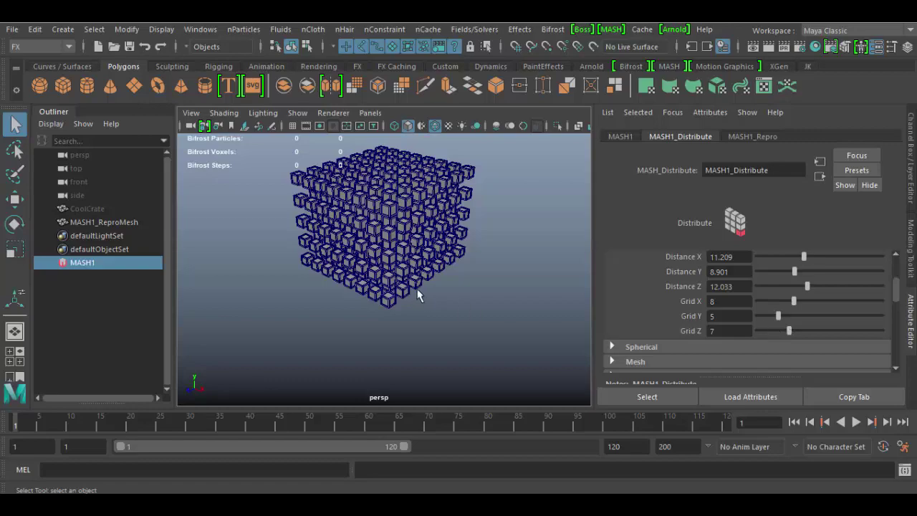
pyautogui.keyDown('alt'); pyautogui.moveTo(393, 293); pyautogui.dragTo(480, 327); pyautogui.keyUp('alt')
pyautogui.scroll(5, 436, 338)
pyautogui.scroll(-5, 436, 339)
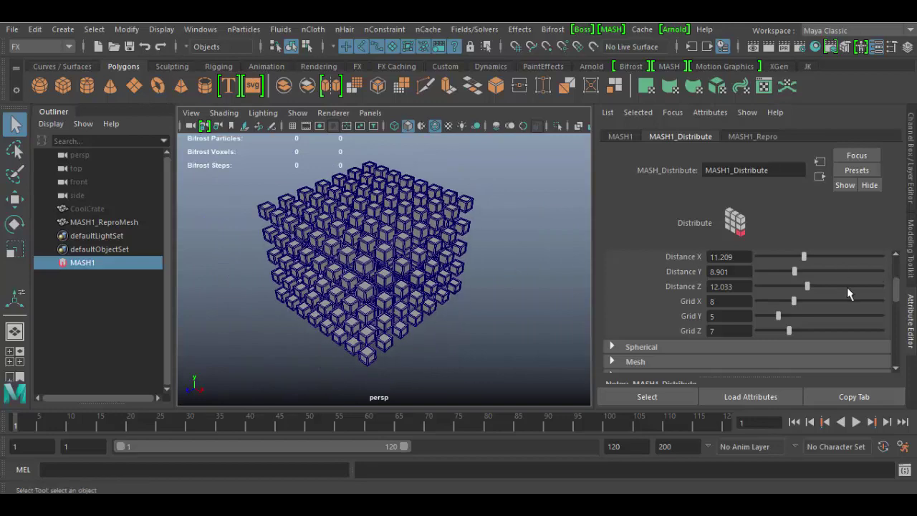
pyautogui.scroll(3, 830, 289)
pyautogui.click(758, 287)
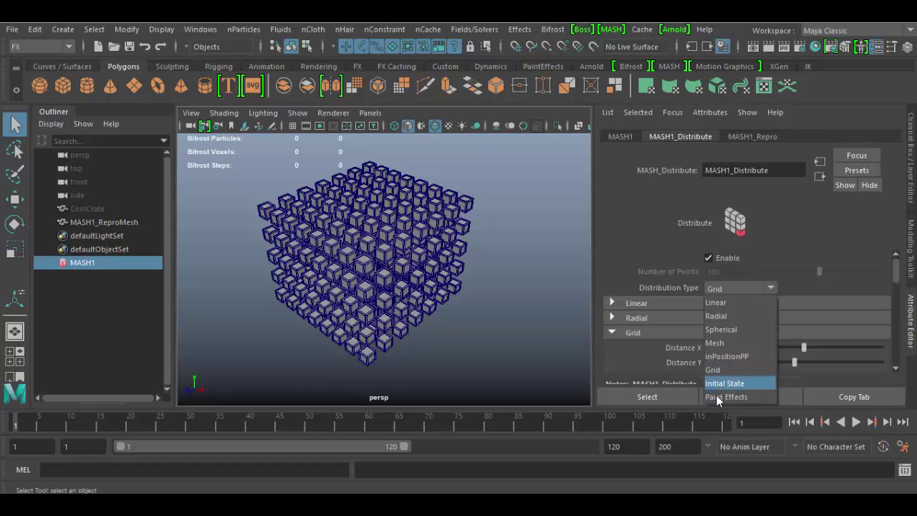
# Switch the Distribution Type to Mesh and lower Number of Points to 74.
pyautogui.click(716, 343)
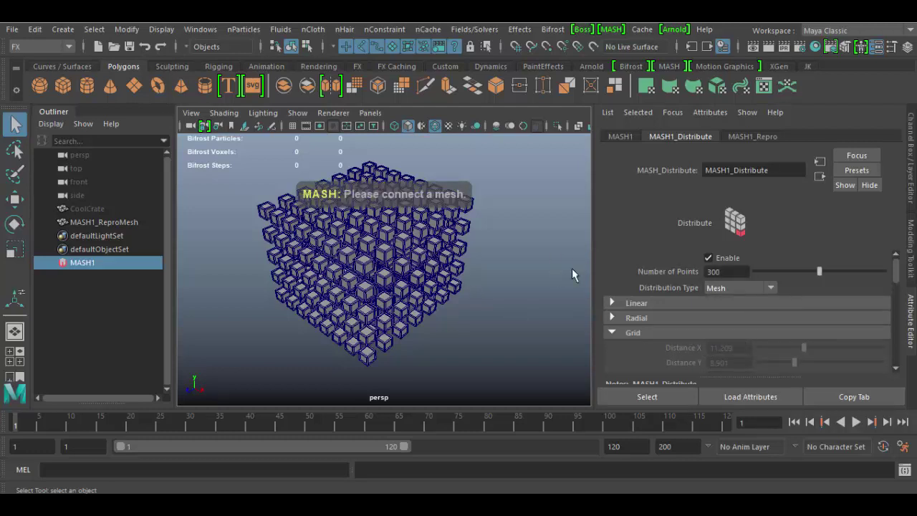
pyautogui.moveTo(823, 268); pyautogui.dragTo(770, 273)
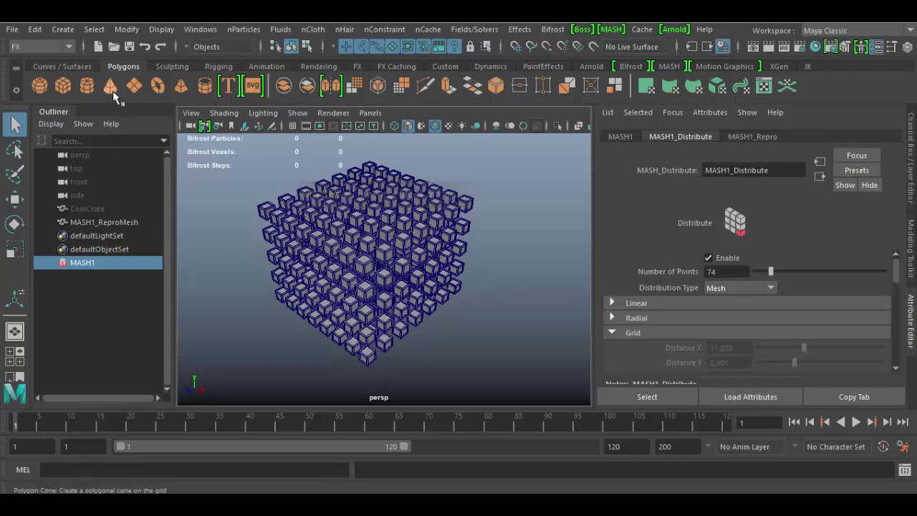
# Create a polygon sphere and scale it up to a large size.
pyautogui.click(42, 88)
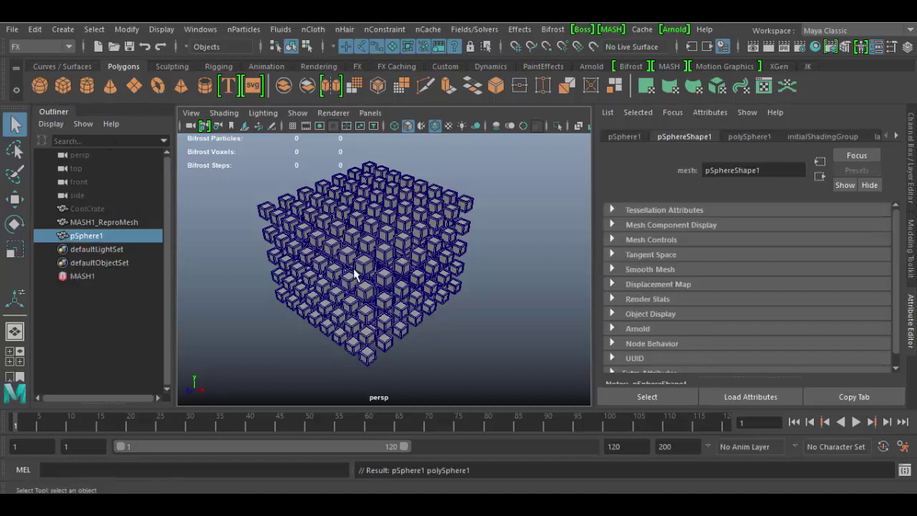
pyautogui.press('r')
pyautogui.moveTo(368, 290); pyautogui.dragTo(584, 395)
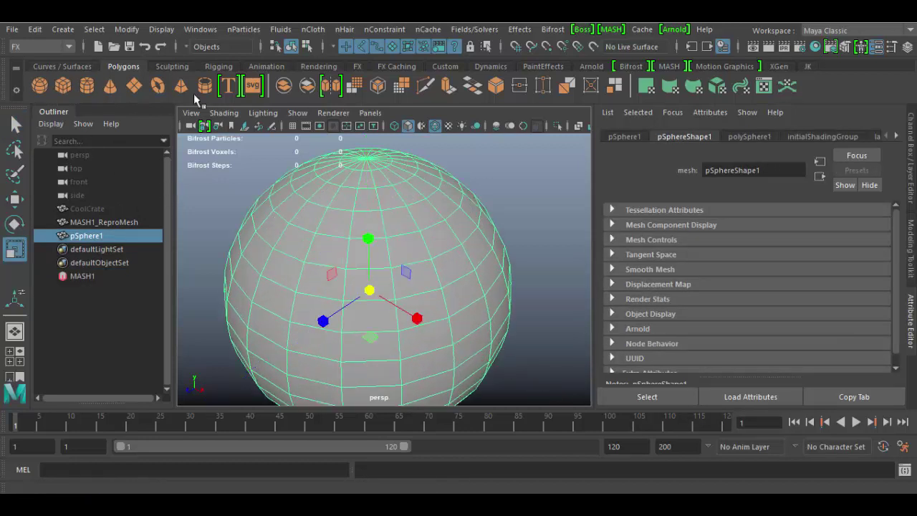
# Add a large ground plane with polyPlane1 Subdivisions Width and Height set to 26.
pyautogui.click(136, 87)
pyautogui.moveTo(370, 289); pyautogui.dragTo(567, 381)
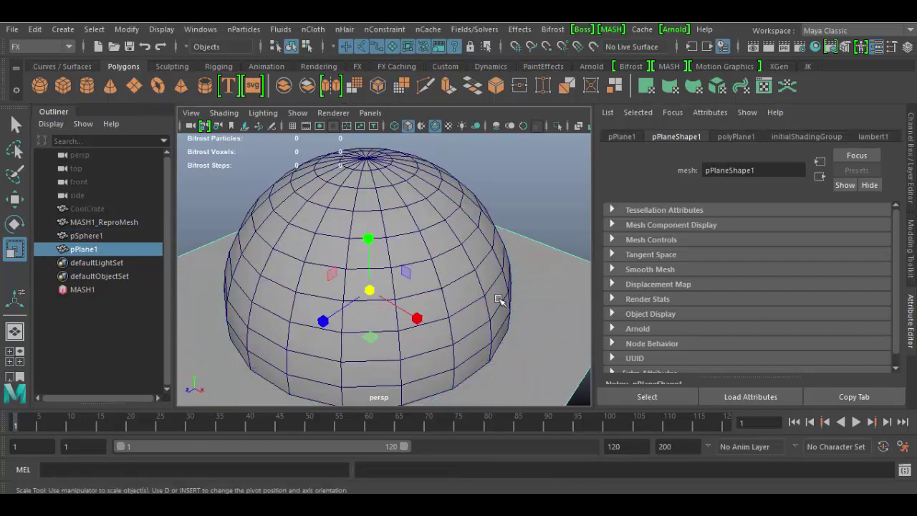
pyautogui.click(911, 197)
pyautogui.scroll(-5, 855, 268)
pyautogui.scroll(-1, 823, 266)
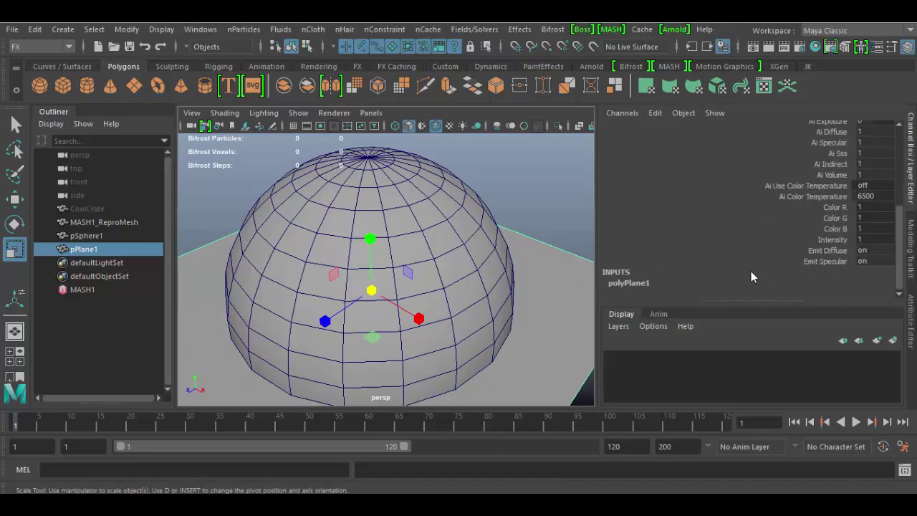
pyautogui.click(634, 283)
pyautogui.scroll(-3, 839, 274)
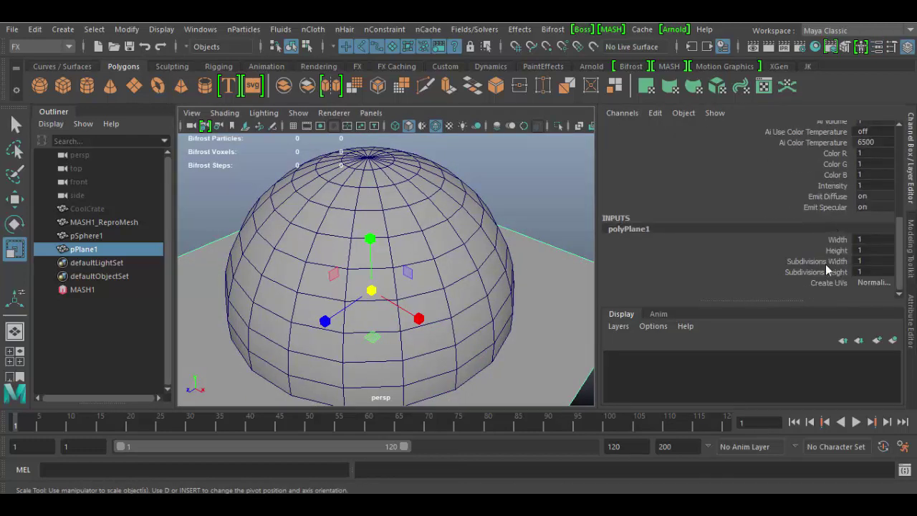
pyautogui.moveTo(825, 262); pyautogui.dragTo(829, 274)
pyautogui.moveTo(519, 284); pyautogui.dragTo(698, 299, button='middle')
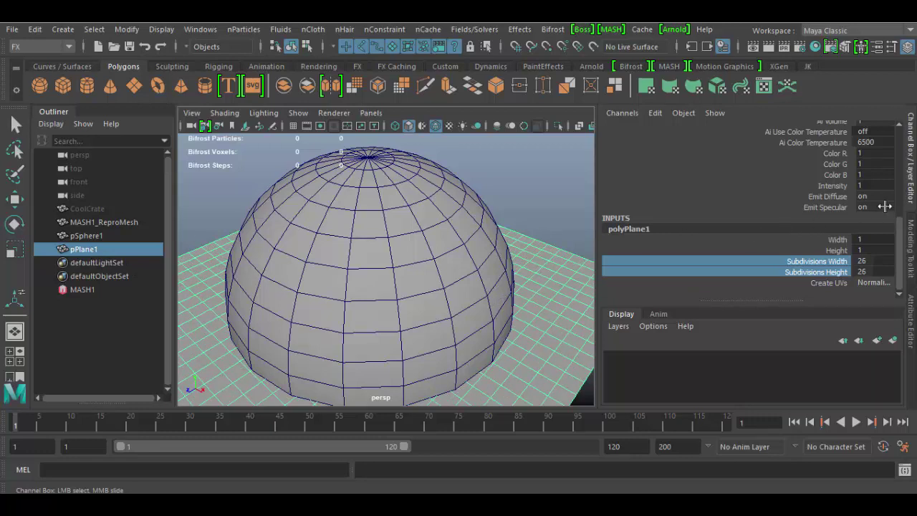
# Hide the ground plane pPlane1 and select the sphere.
pyautogui.click(89, 250)
pyautogui.press('r')
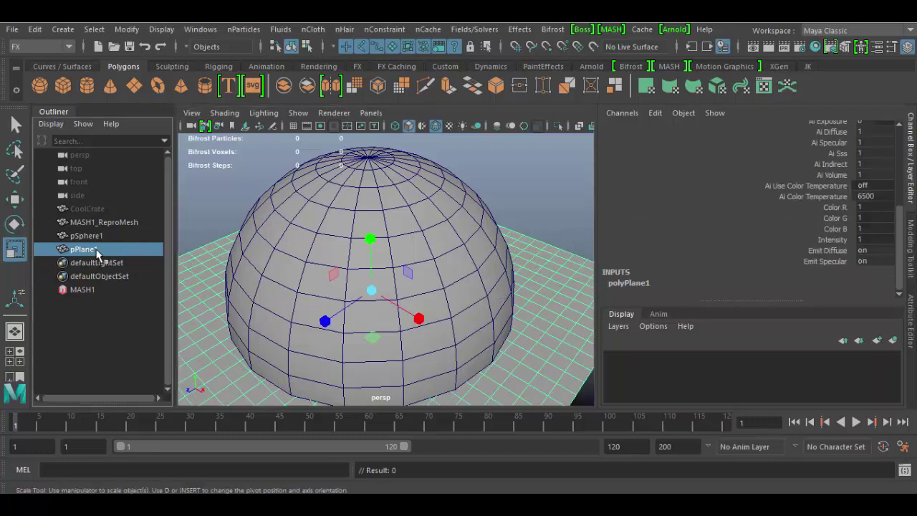
pyautogui.hotkey('ctrl', 'h')
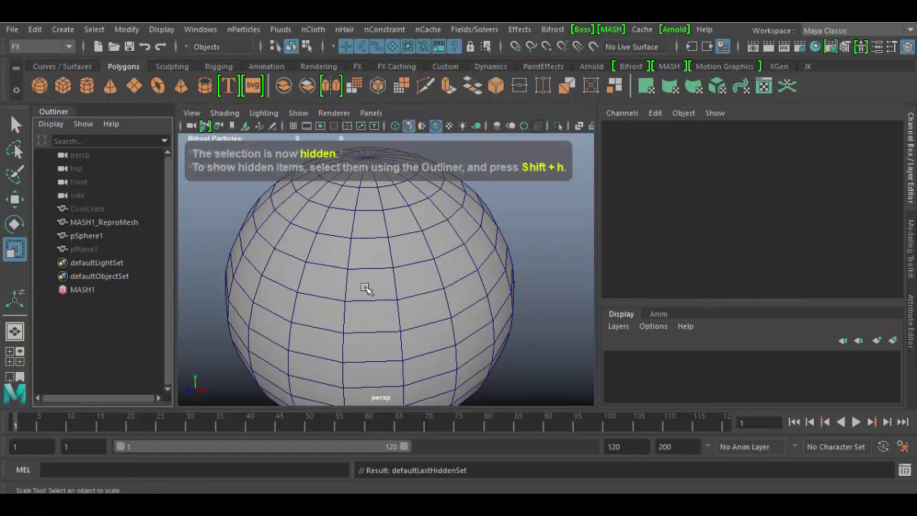
pyautogui.click(369, 290)
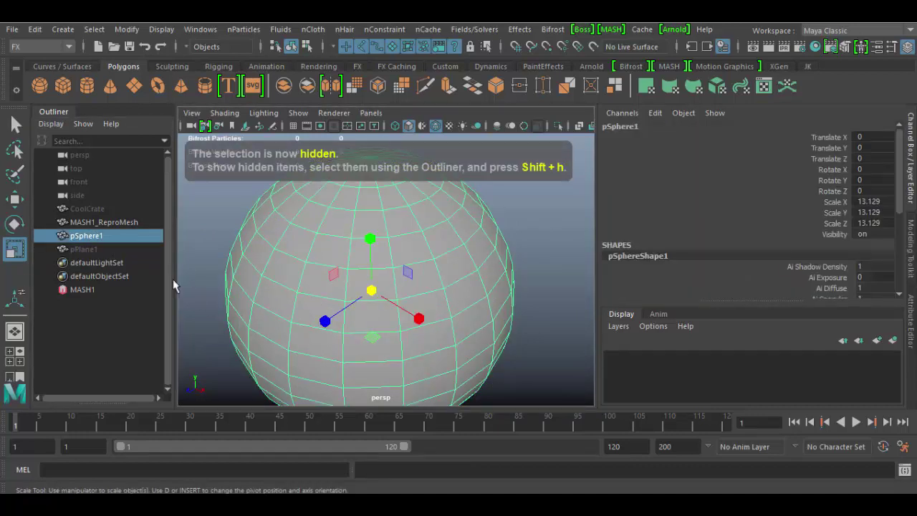
# Show MASH1_Distribute's attributes with Grid collapsed and the Mesh settings expanded.
pyautogui.click(85, 295)
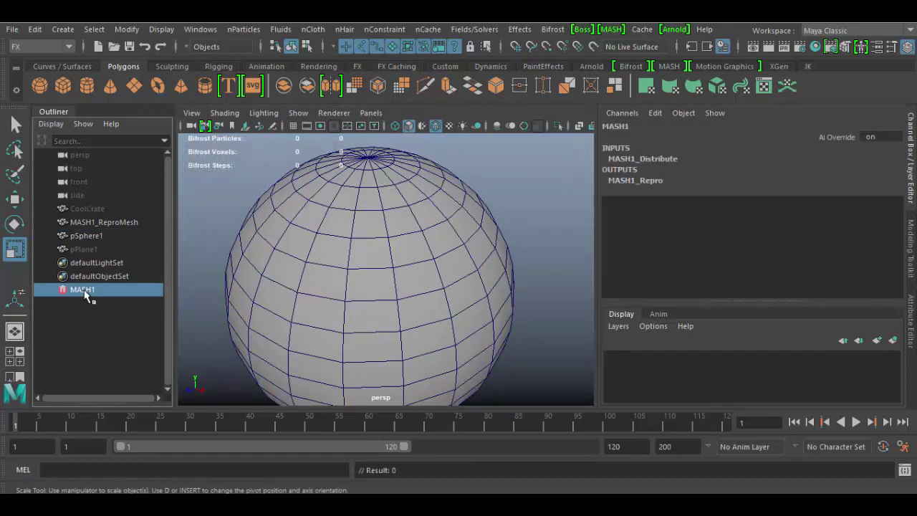
pyautogui.click(909, 315)
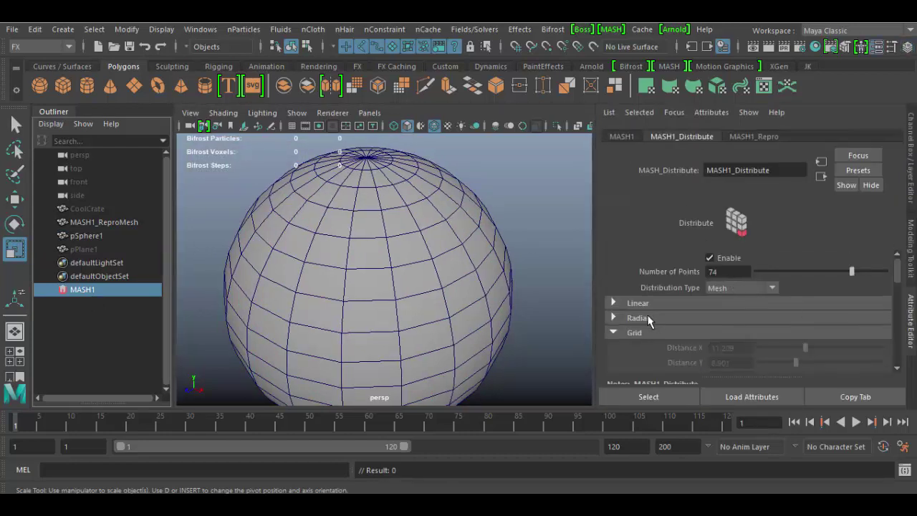
pyautogui.scroll(-4, 729, 291)
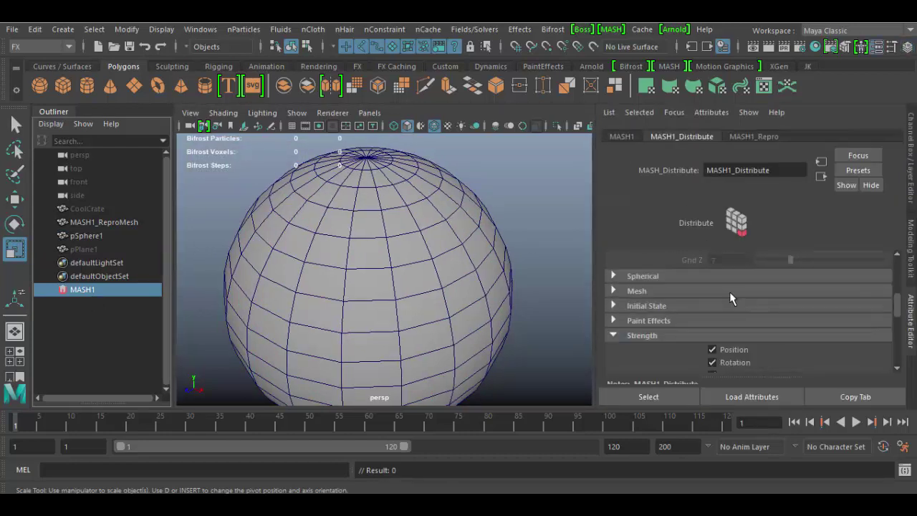
pyautogui.scroll(2, 729, 291)
pyautogui.click(618, 253)
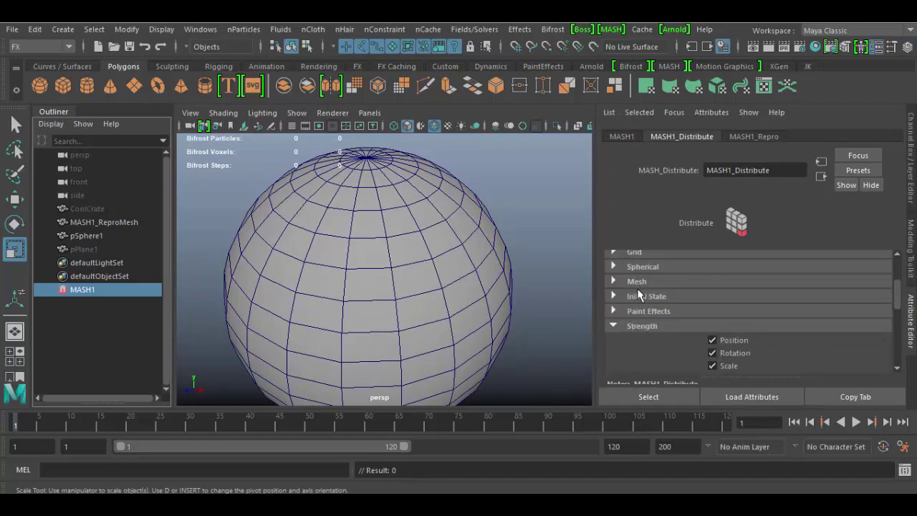
pyautogui.click(616, 282)
pyautogui.scroll(-3, 687, 294)
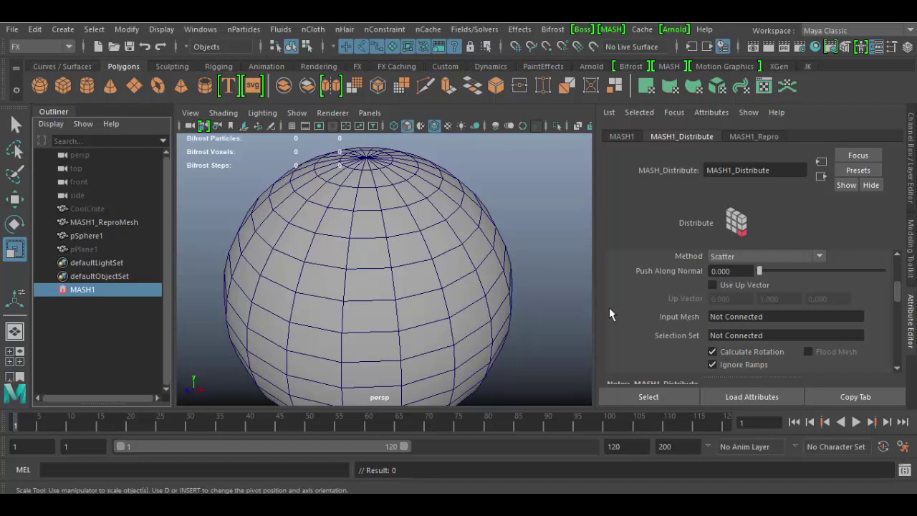
# Hide pSphere1 and connect pPlane1 as MASH1's Input Mesh to scatter crates over it.
pyautogui.click(78, 235)
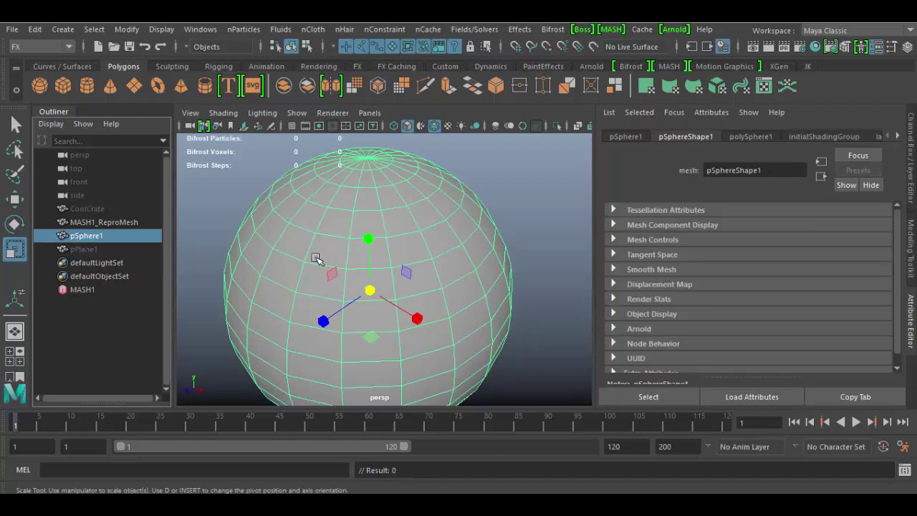
pyautogui.hotkey('ctrl', 'h')
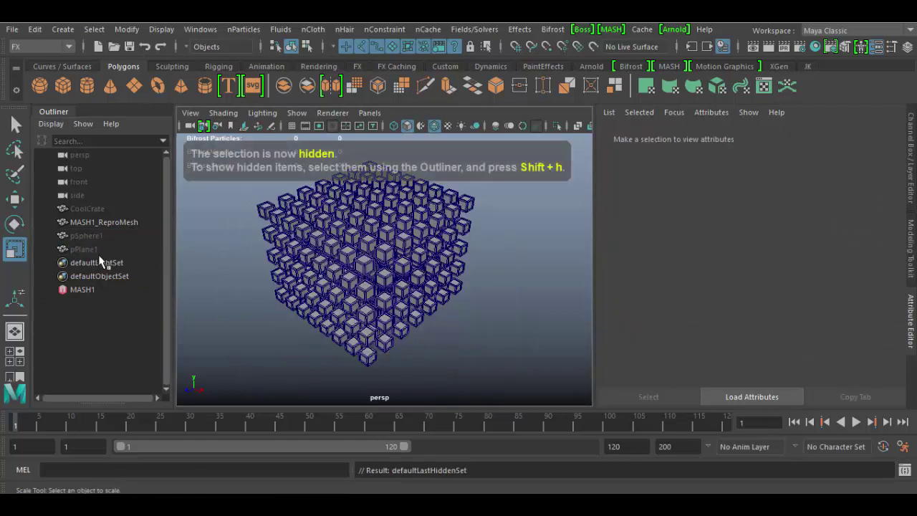
pyautogui.click(92, 289)
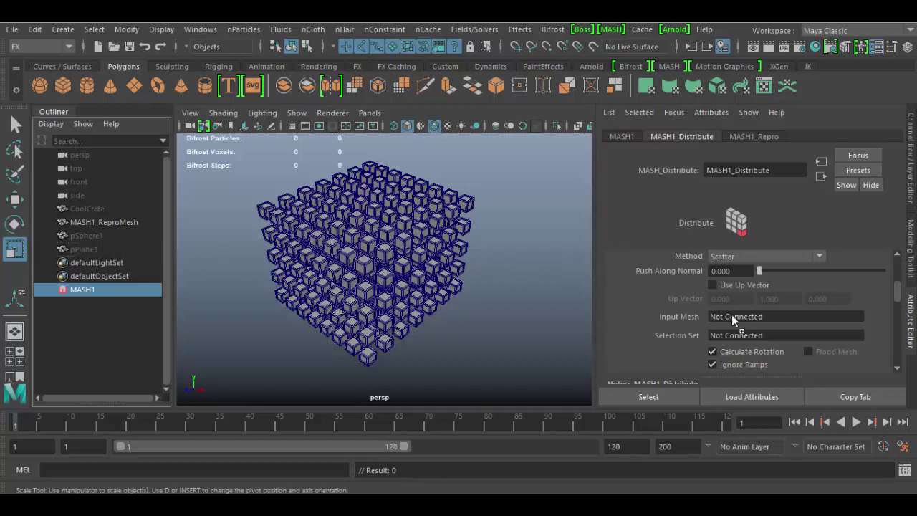
pyautogui.moveTo(731, 316); pyautogui.dragTo(732, 317, button='middle')
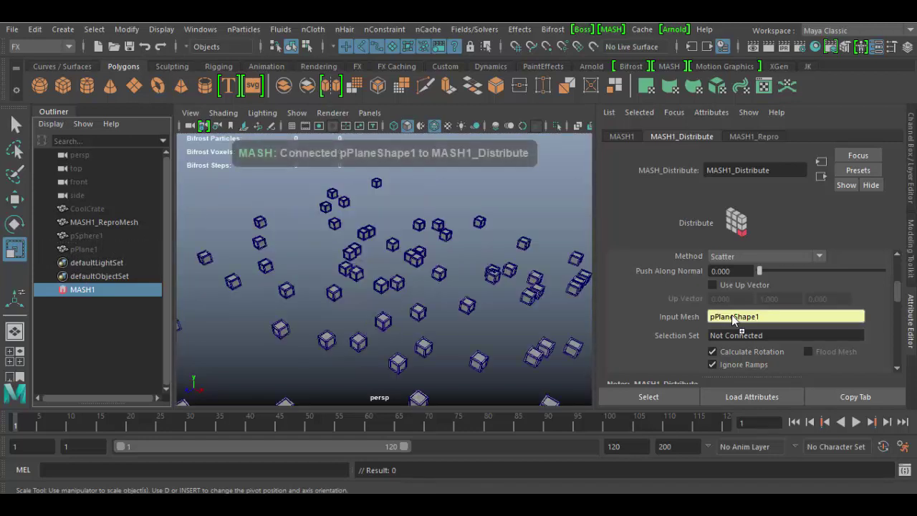
pyautogui.click(84, 250)
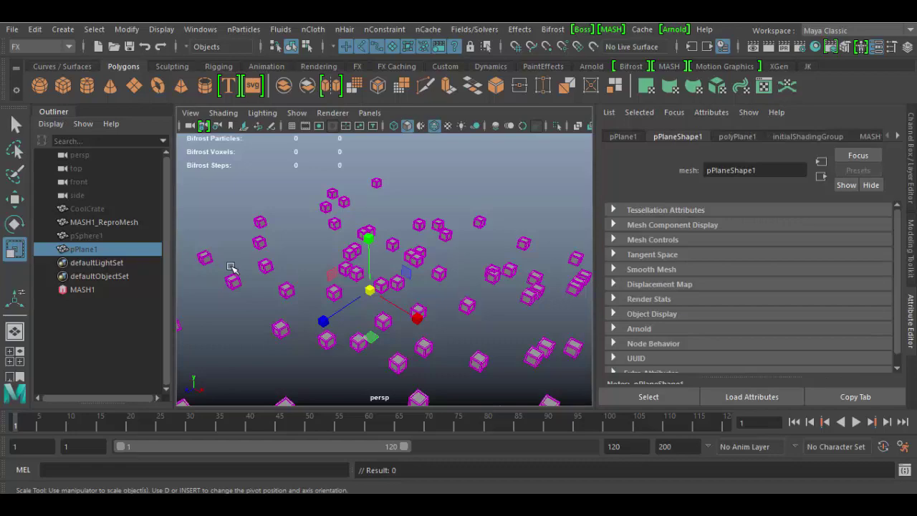
pyautogui.keyDown('alt'); pyautogui.moveTo(231, 266); pyautogui.dragTo(398, 307); pyautogui.keyUp('alt')
pyautogui.moveTo(463, 339)
pyautogui.keyDown('alt'); pyautogui.mouseDown()
pyautogui.moveTo(398, 337)
pyautogui.moveTo(485, 368)
pyautogui.moveTo(360, 284)
pyautogui.moveTo(409, 276)
pyautogui.moveTo(419, 317)
pyautogui.moveTo(481, 352)
pyautogui.moveTo(437, 330)
pyautogui.moveTo(460, 301)
pyautogui.moveTo(491, 309)
pyautogui.moveTo(500, 295)
pyautogui.moveTo(490, 318)
pyautogui.moveTo(451, 337)
pyautogui.mouseUp(); pyautogui.keyUp('alt')
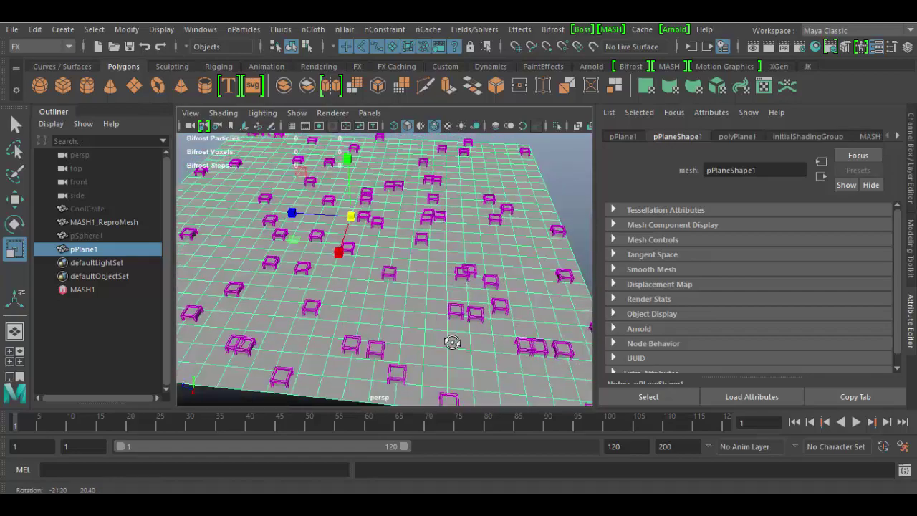
# In MASH1_Distribute, try Push Along Normal at 0.022, then set it to 0.003.
pyautogui.keyDown('alt'); pyautogui.moveTo(310, 295); pyautogui.dragTo(313, 307); pyautogui.keyUp('alt')
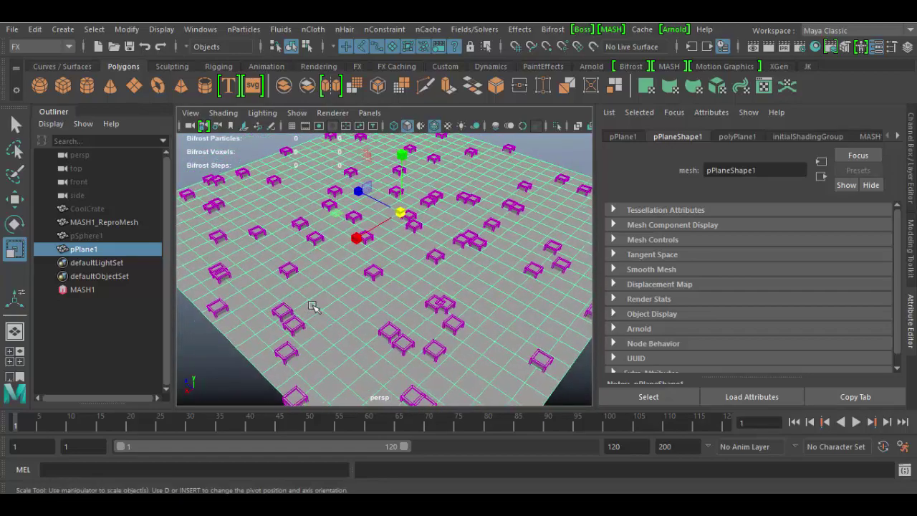
pyautogui.click(897, 137)
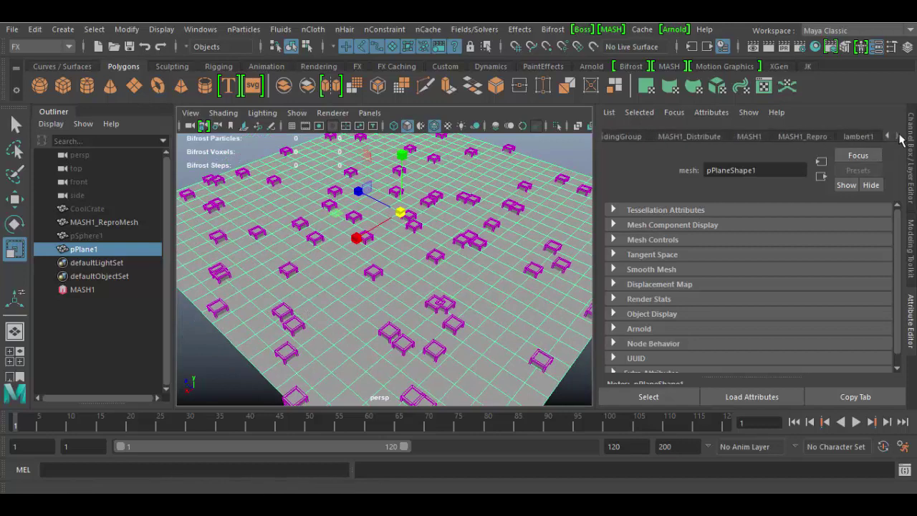
pyautogui.click(703, 137)
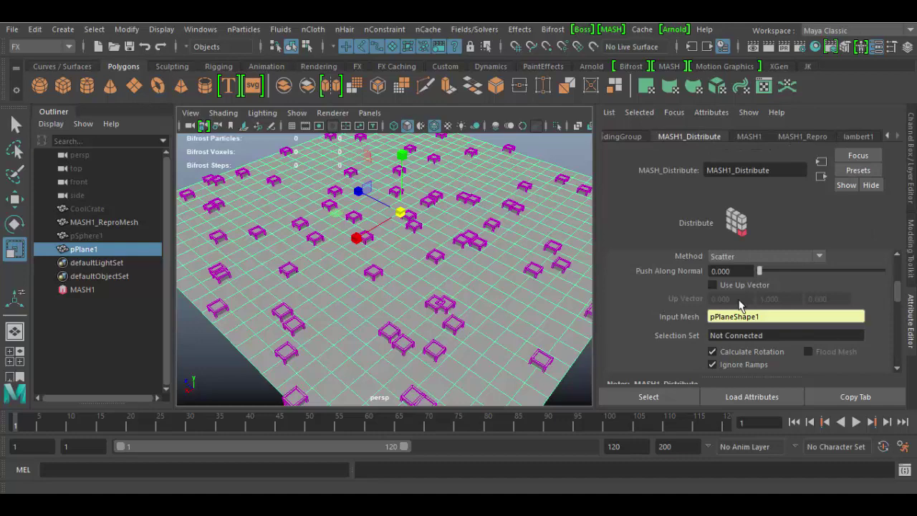
pyautogui.moveTo(759, 271); pyautogui.dragTo(696, 270)
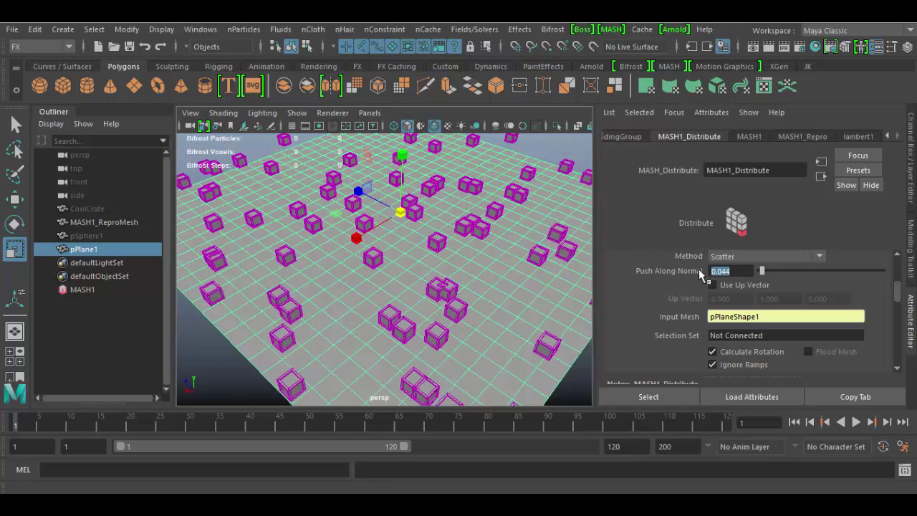
pyautogui.press('BackSpace')
pyautogui.write('.003')
pyautogui.press('Return')
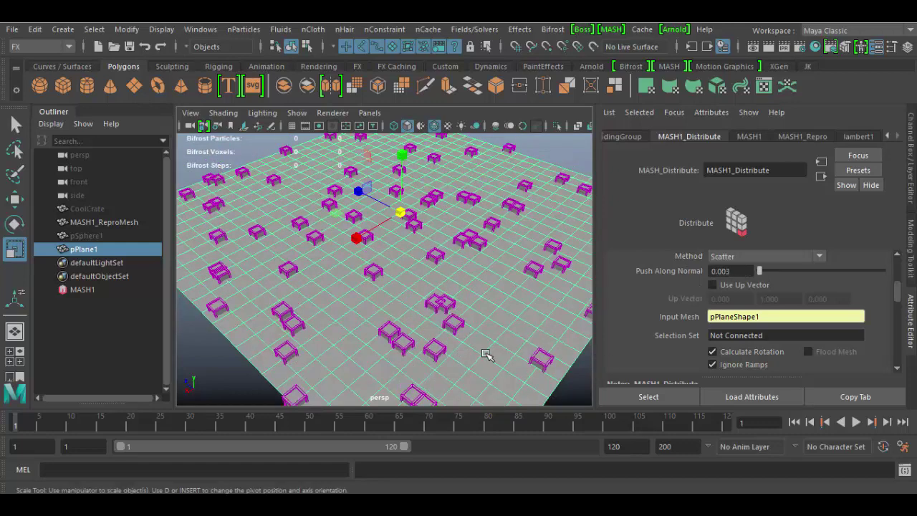
# Fine-tune Push Along Normal to 0.010 while inspecting the crates from several angles.
pyautogui.keyDown('alt'); pyautogui.moveTo(485, 354); pyautogui.dragTo(458, 341); pyautogui.keyUp('alt')
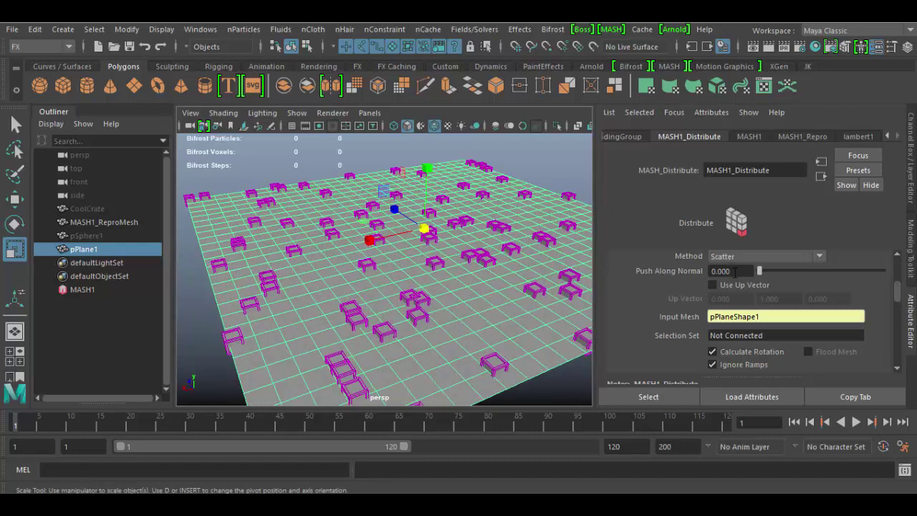
pyautogui.click(721, 270)
pyautogui.keyDown('alt'); pyautogui.moveTo(380, 317); pyautogui.dragTo(385, 335); pyautogui.keyUp('alt')
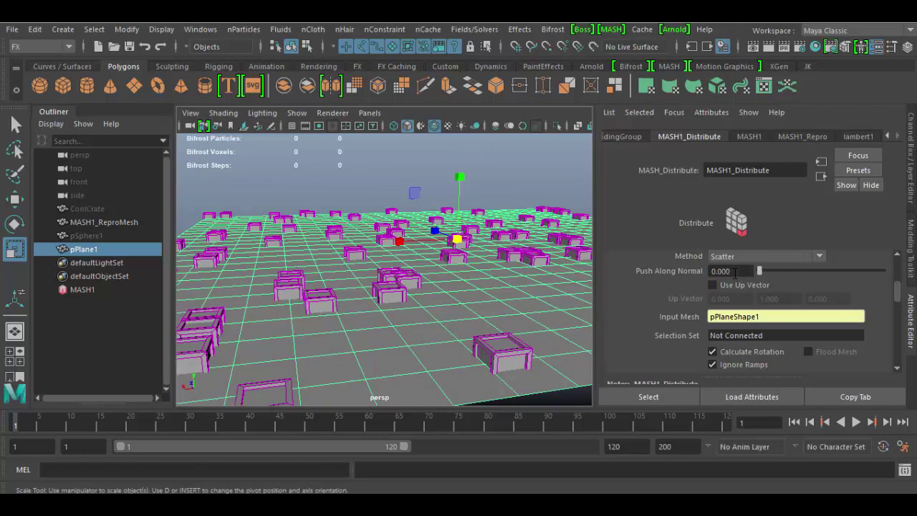
pyautogui.keyDown('ctrl'); pyautogui.moveTo(734, 273); pyautogui.dragTo(721, 271); pyautogui.keyUp('ctrl')
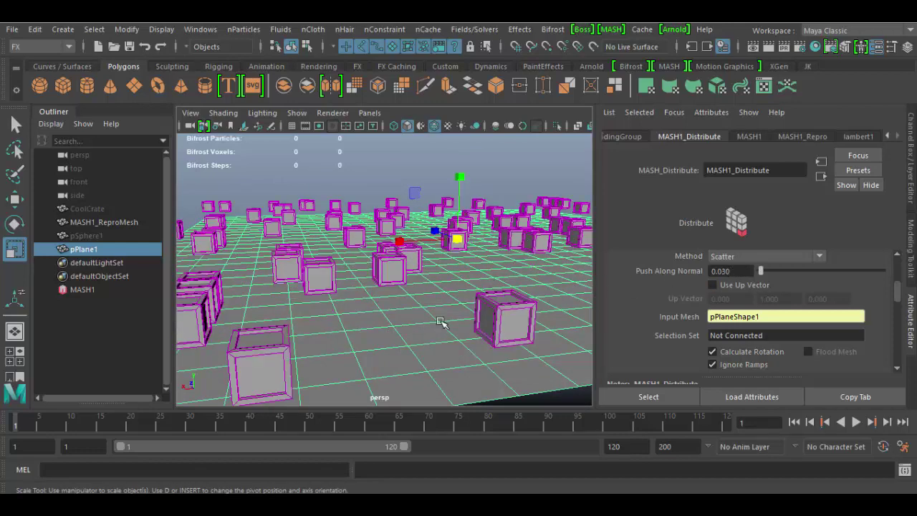
pyautogui.moveTo(442, 324)
pyautogui.keyDown('alt'); pyautogui.mouseDown()
pyautogui.moveTo(430, 300)
pyautogui.moveTo(439, 318)
pyautogui.moveTo(434, 309)
pyautogui.mouseUp(); pyautogui.keyUp('alt')
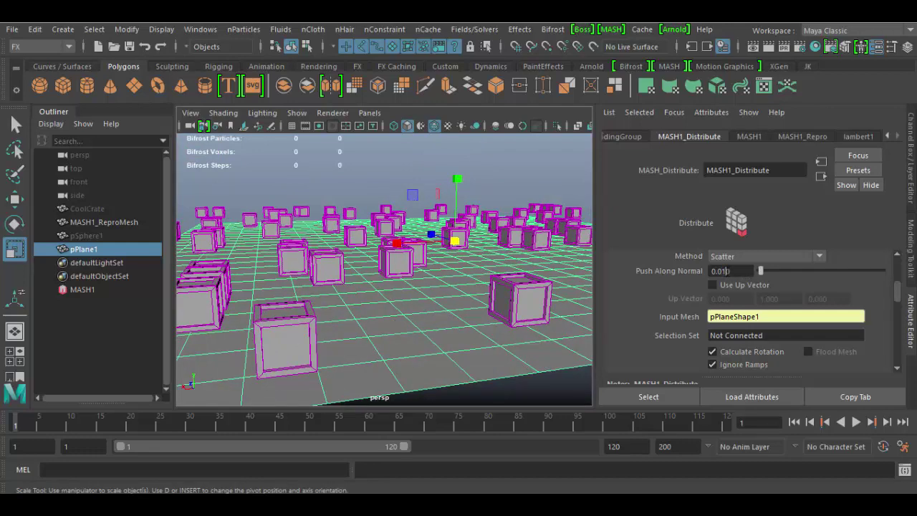
pyautogui.keyDown('ctrl'); pyautogui.moveTo(727, 271); pyautogui.dragTo(724, 270); pyautogui.keyUp('ctrl')
pyautogui.keyDown('alt'); pyautogui.moveTo(516, 358); pyautogui.dragTo(552, 333); pyautogui.keyUp('alt')
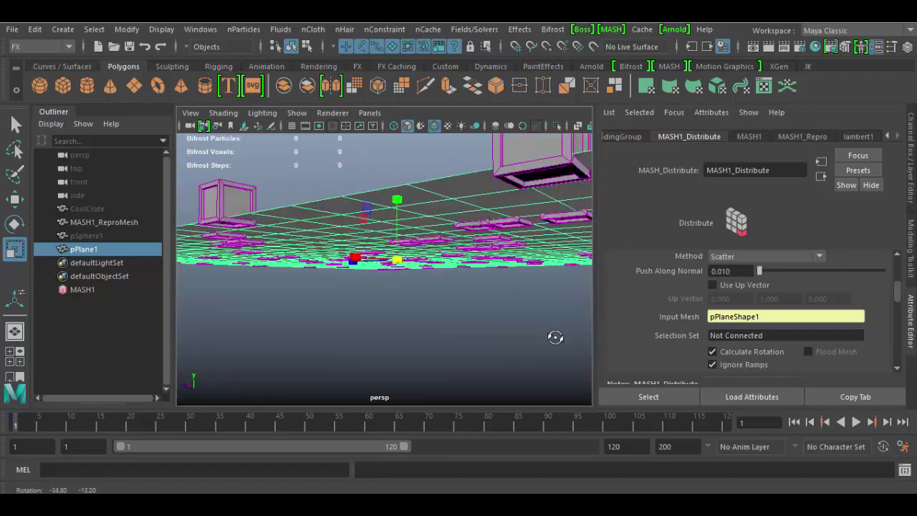
pyautogui.scroll(5, 552, 334)
pyautogui.scroll(-5, 470, 275)
pyautogui.keyDown('alt'); pyautogui.moveTo(469, 275); pyautogui.dragTo(414, 256); pyautogui.keyUp('alt')
pyautogui.scroll(-5, 414, 255)
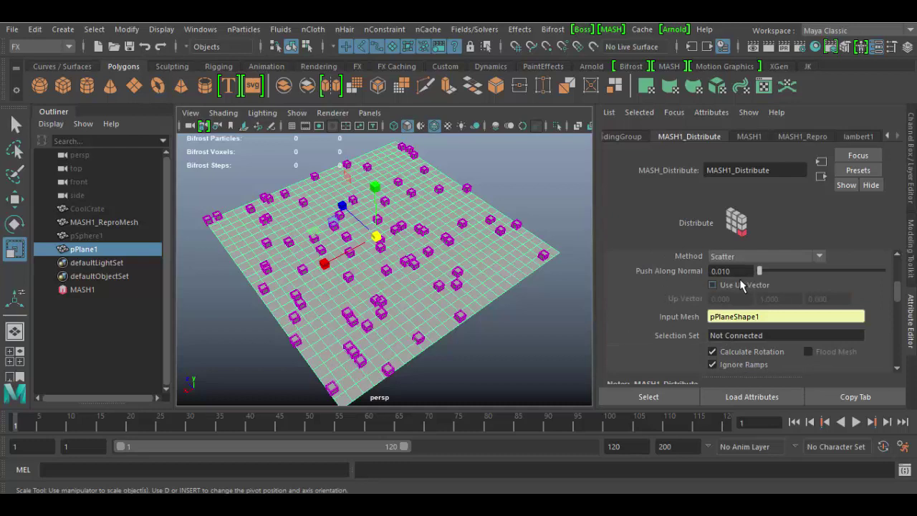
pyautogui.scroll(-3, 667, 330)
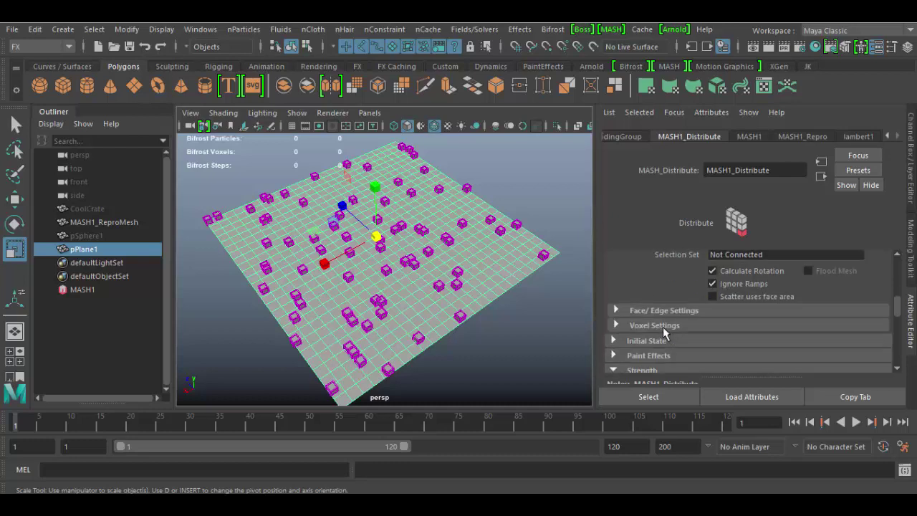
pyautogui.scroll(-2, 647, 335)
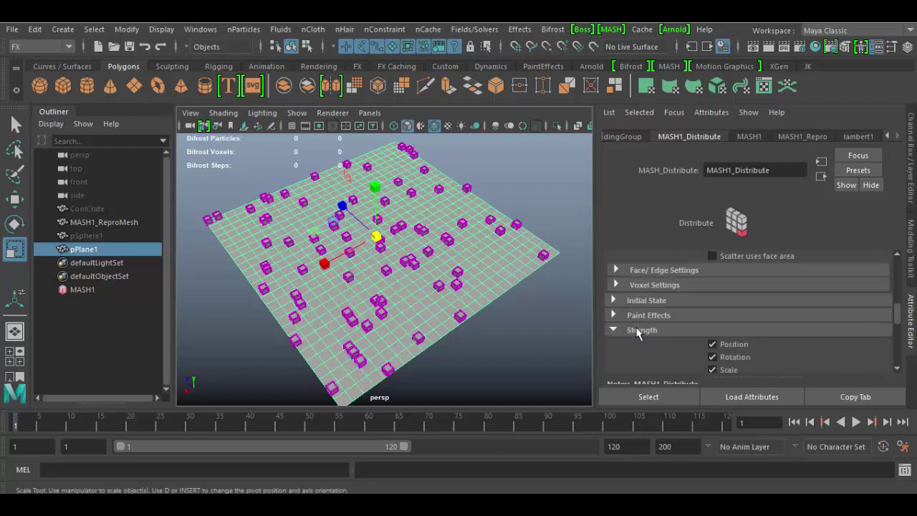
pyautogui.scroll(-3, 637, 332)
pyautogui.scroll(5, 638, 330)
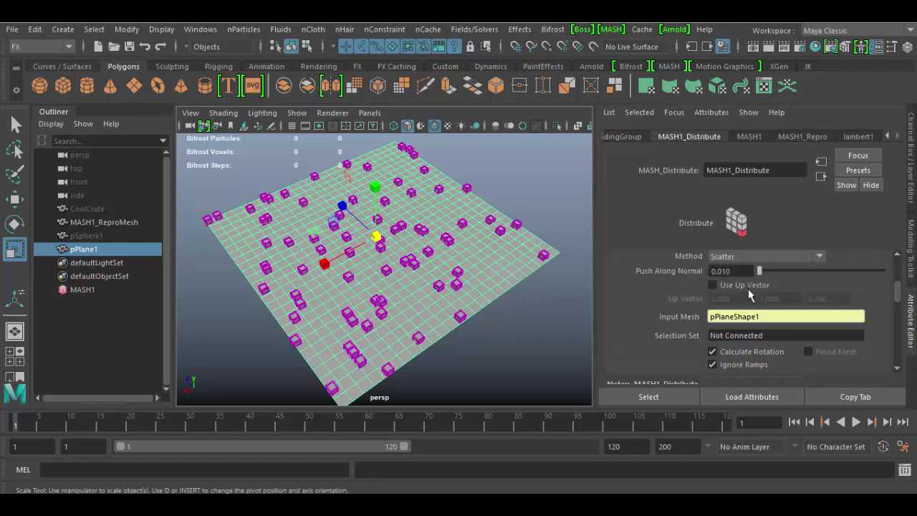
# Keep the Scatter method and lower Push Along Normal from 1.736 to 0.011.
pyautogui.click(808, 258)
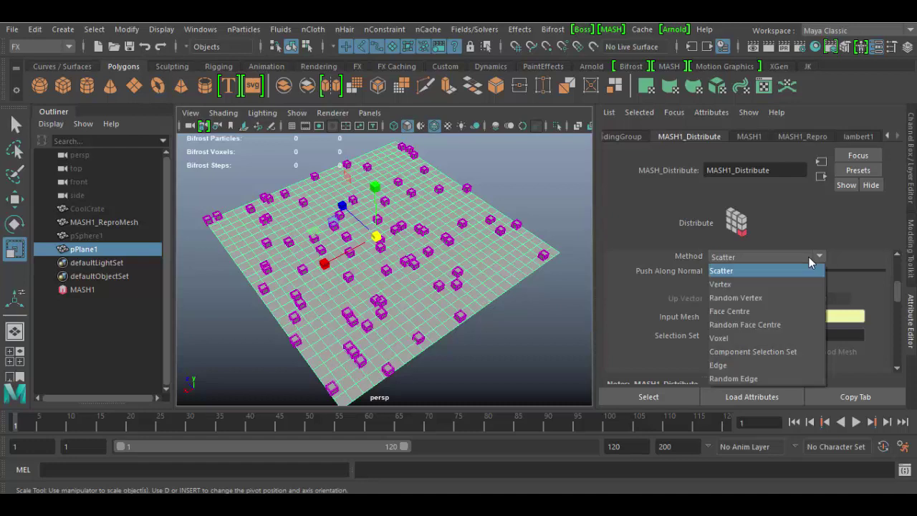
pyautogui.click(866, 270)
pyautogui.scroll(1, 802, 290)
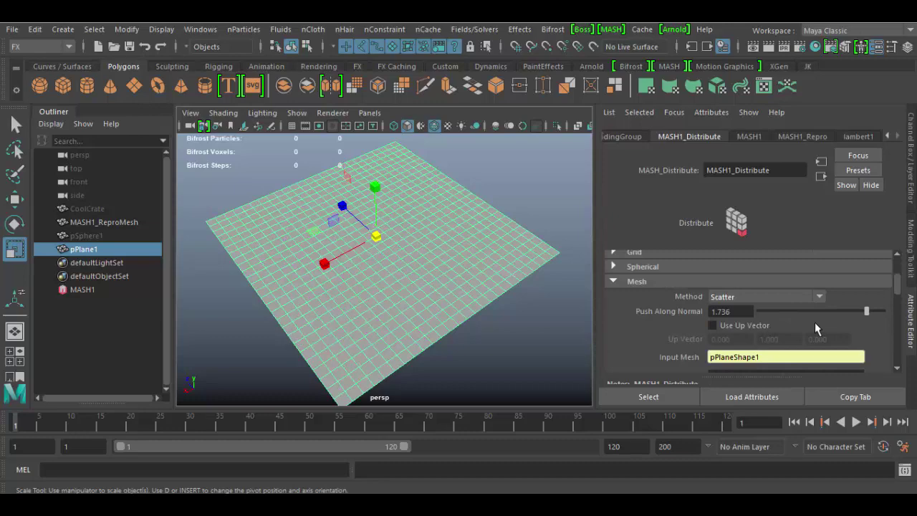
pyautogui.moveTo(867, 310); pyautogui.dragTo(759, 313)
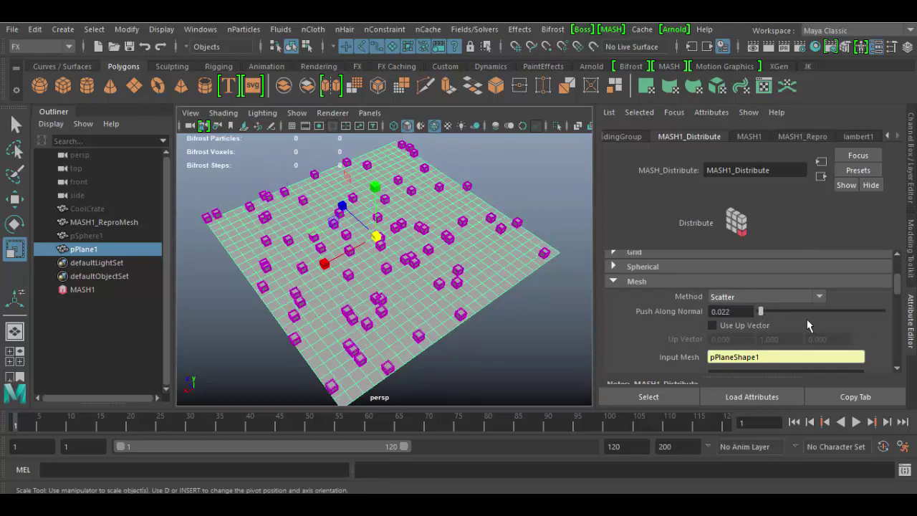
# Set Number of Points to 20, then to 200.
pyautogui.scroll(2, 760, 314)
pyautogui.doubleClick(714, 272)
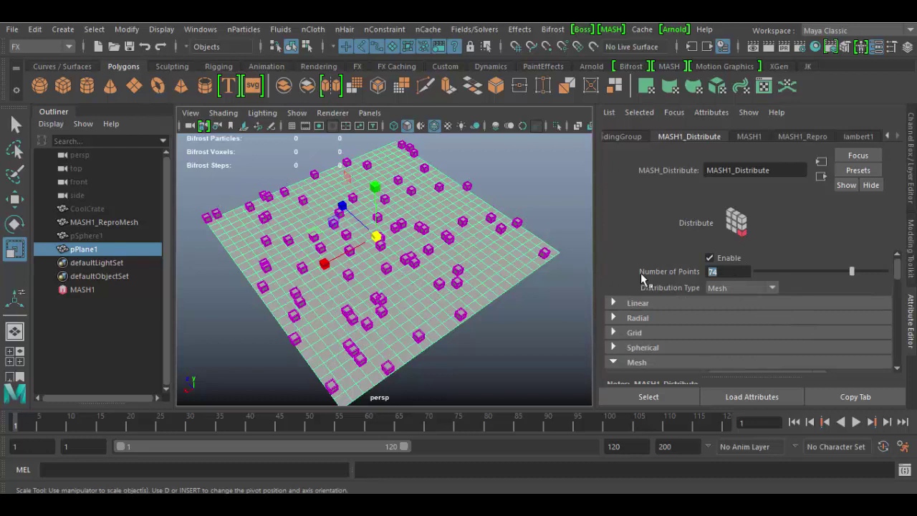
pyautogui.write('20')
pyautogui.press('Return')
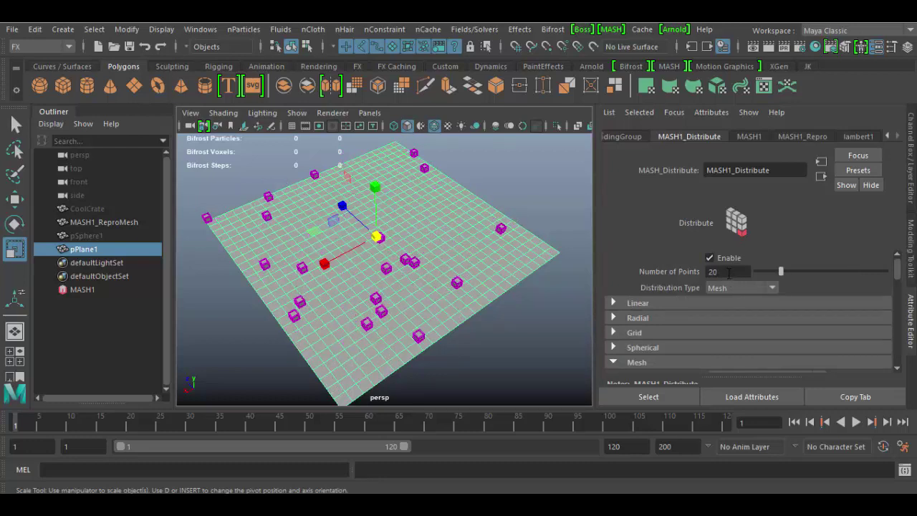
pyautogui.press('Right')
pyautogui.press('Return')
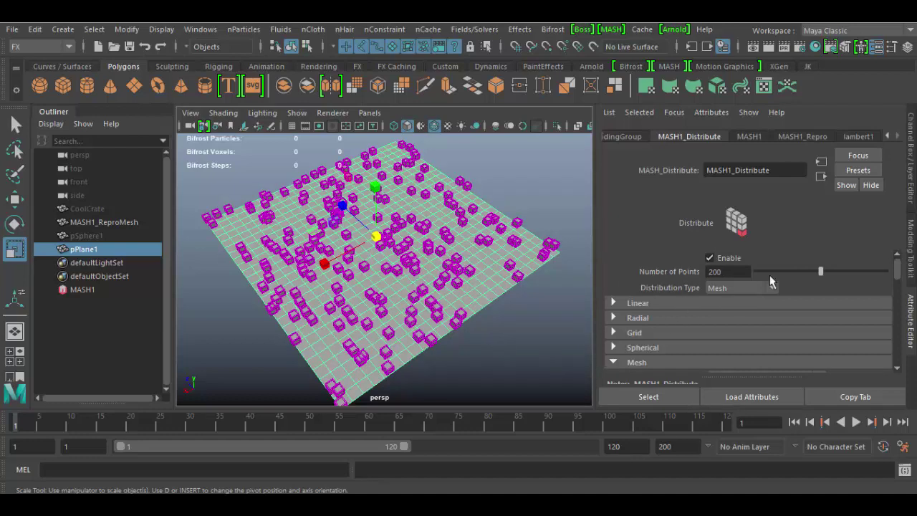
pyautogui.scroll(-3, 787, 309)
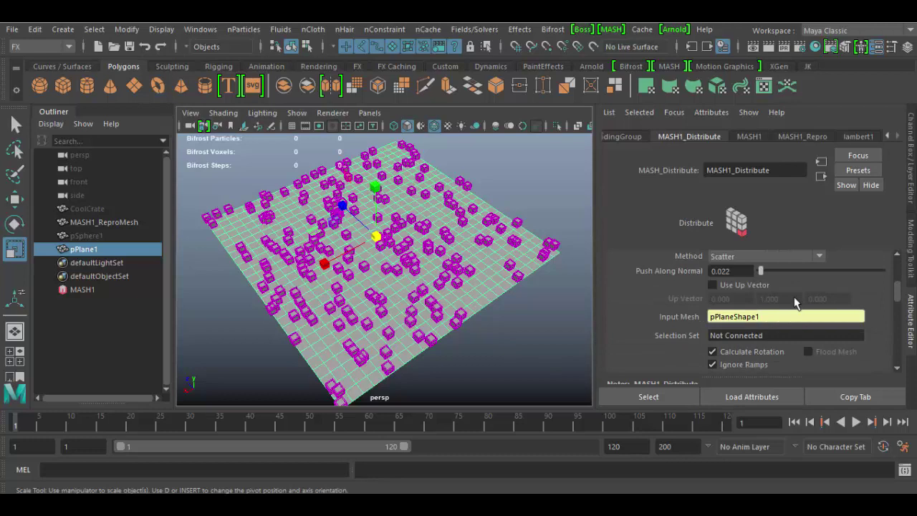
pyautogui.click(819, 255)
# Switch the mesh method to Vertex and set Number of Points to 2000.
pyautogui.click(797, 285)
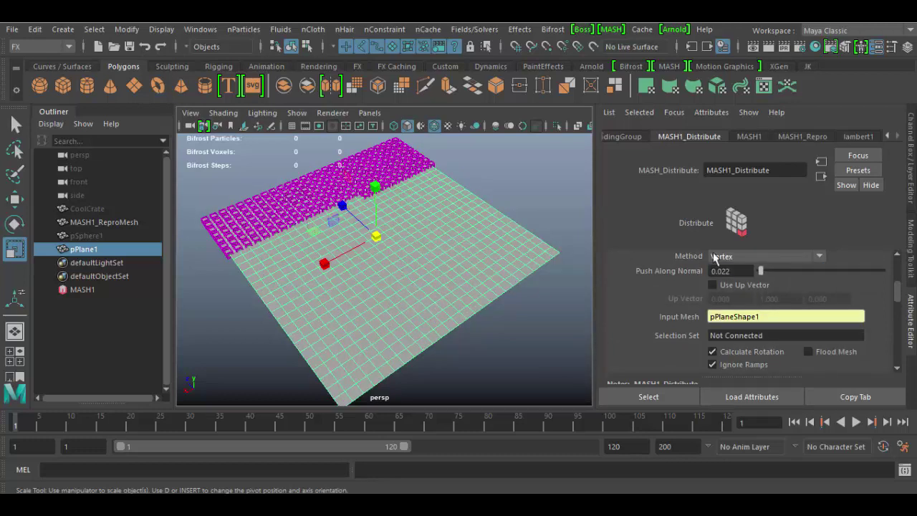
pyautogui.scroll(3, 825, 271)
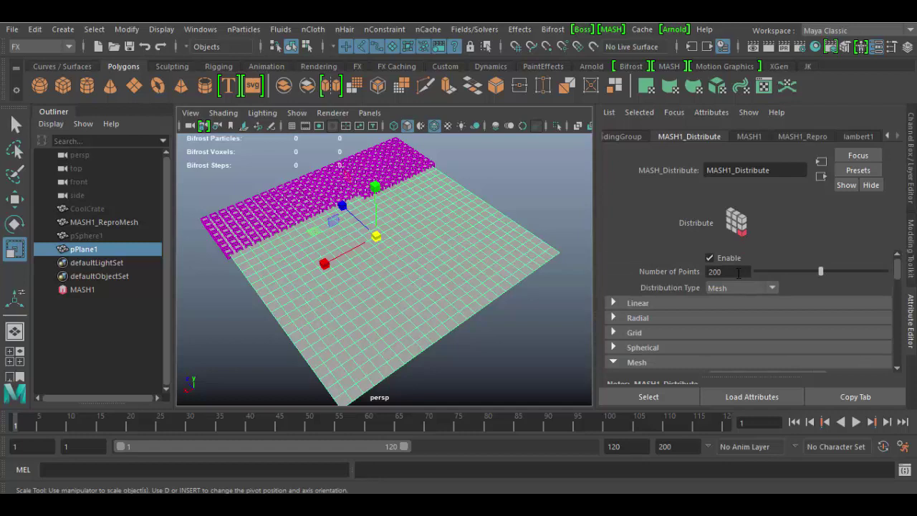
pyautogui.doubleClick(709, 272)
pyautogui.write('2')
pyautogui.press('Return')
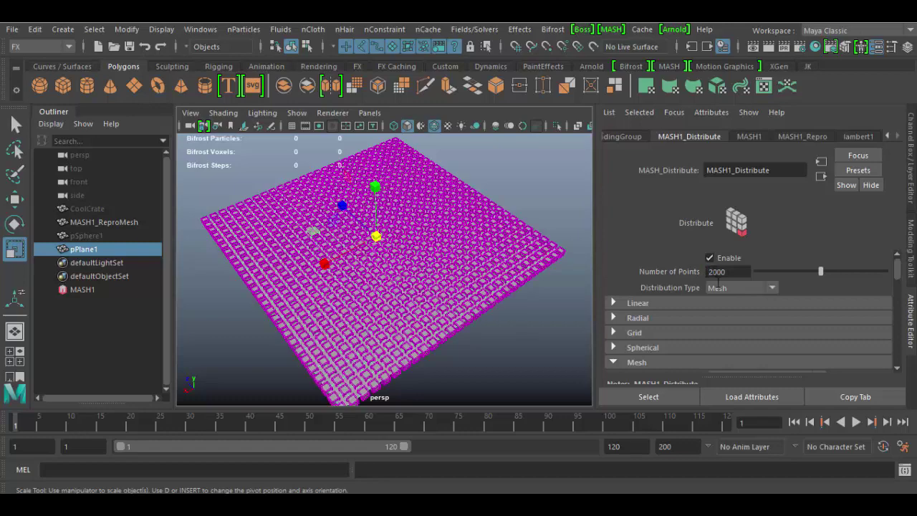
pyautogui.keyDown('alt'); pyautogui.moveTo(497, 350); pyautogui.dragTo(480, 340); pyautogui.keyUp('alt')
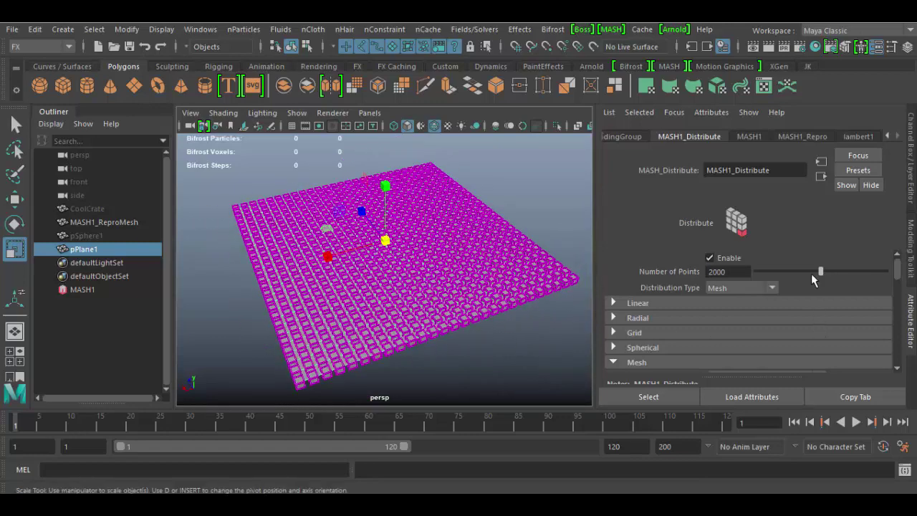
# Reduce the Number of Points to 500.
pyautogui.scroll(-5, 811, 273)
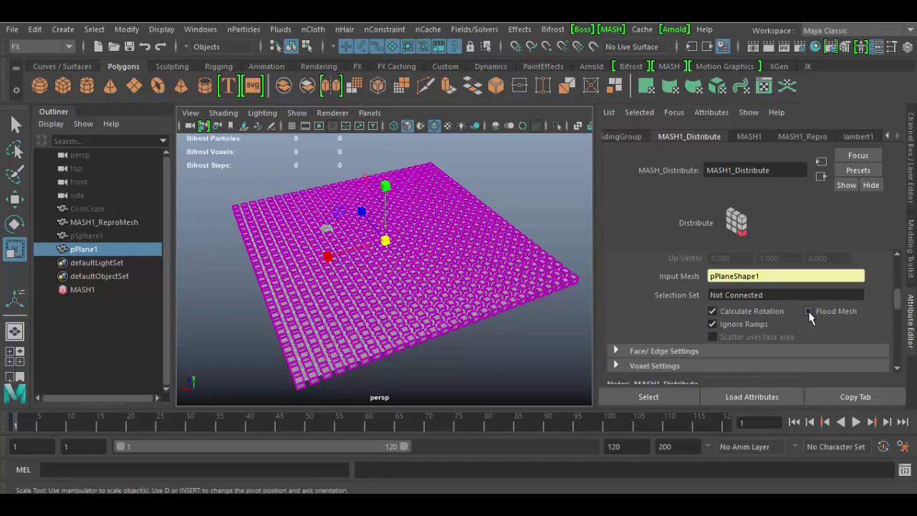
pyautogui.scroll(5, 814, 318)
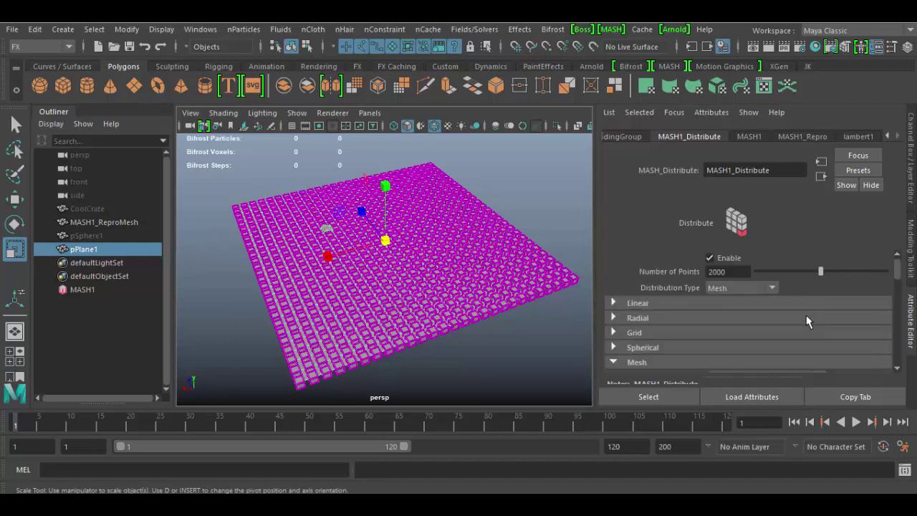
pyautogui.click(745, 271)
pyautogui.write('500')
pyautogui.press('Return')
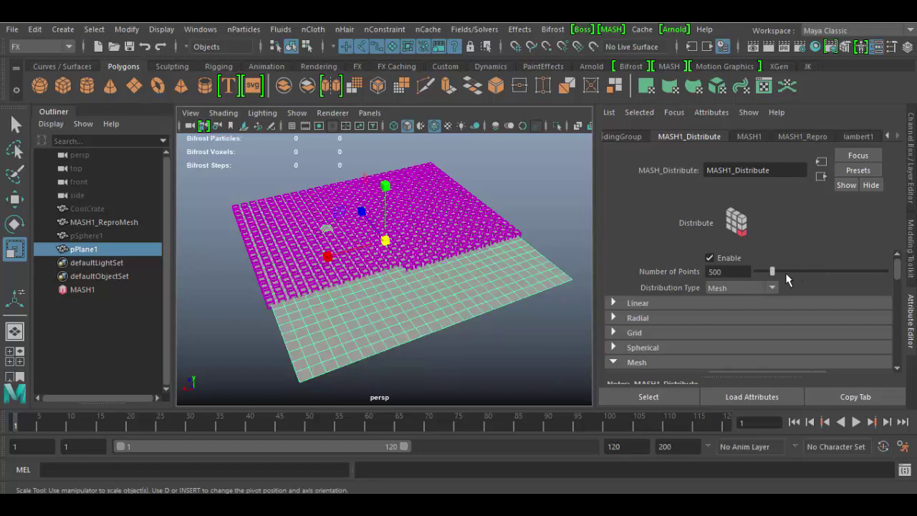
pyautogui.scroll(-3, 784, 283)
# Try Random Vertex, then Face Centre with Flood Mesh toggled on and off.
pyautogui.click(812, 296)
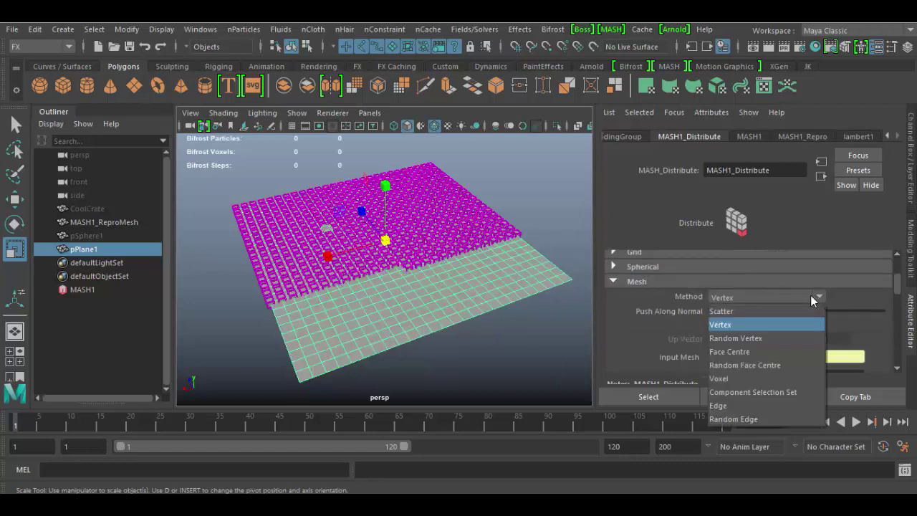
pyautogui.click(784, 335)
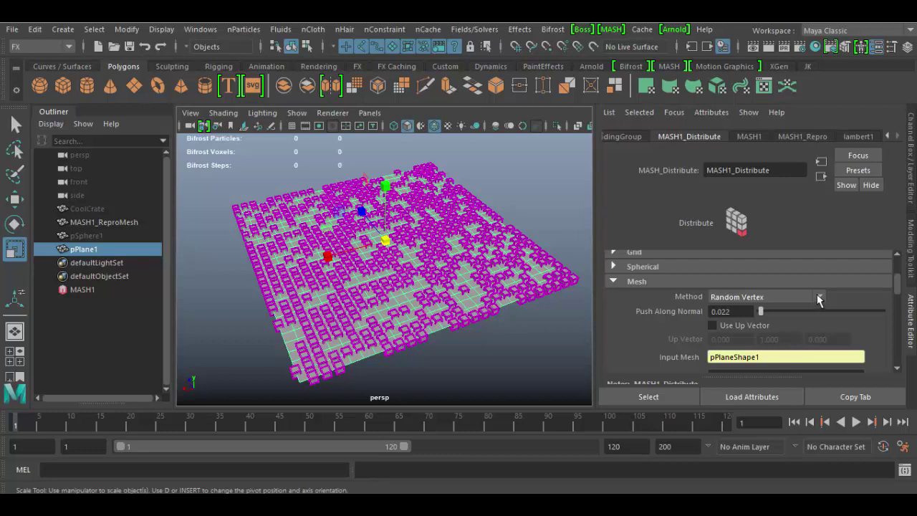
pyautogui.click(817, 296)
pyautogui.click(759, 351)
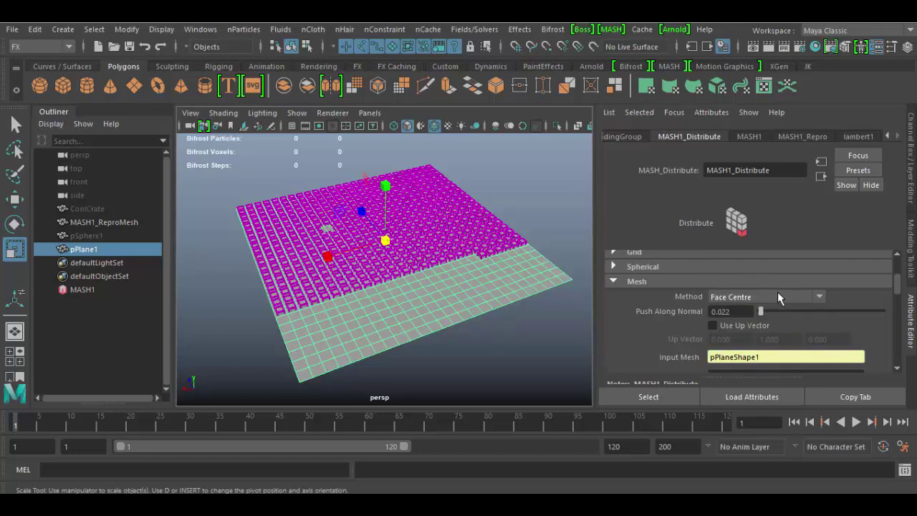
pyautogui.click(777, 293)
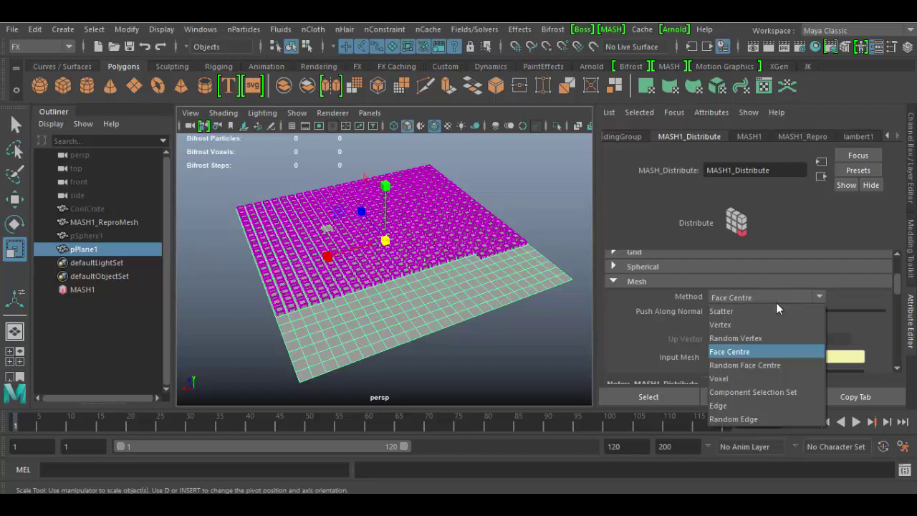
pyautogui.click(753, 351)
pyautogui.scroll(-2, 869, 356)
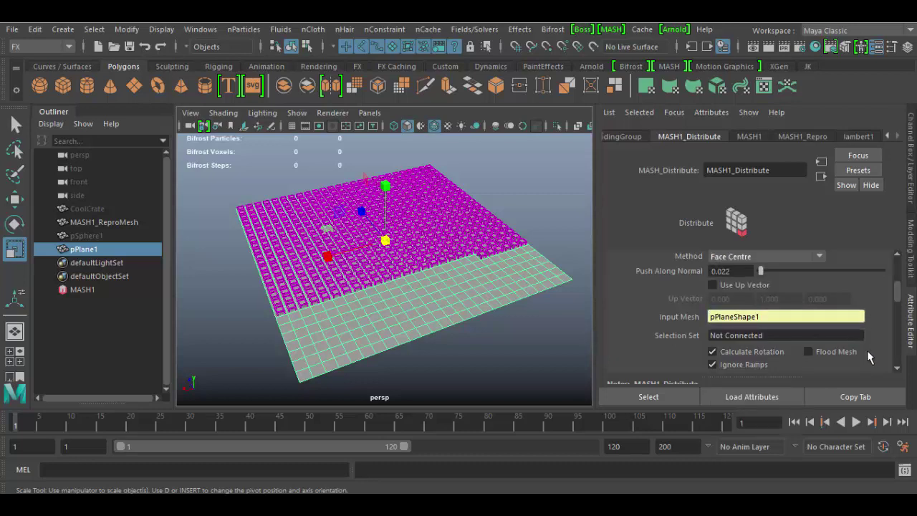
pyautogui.click(809, 352)
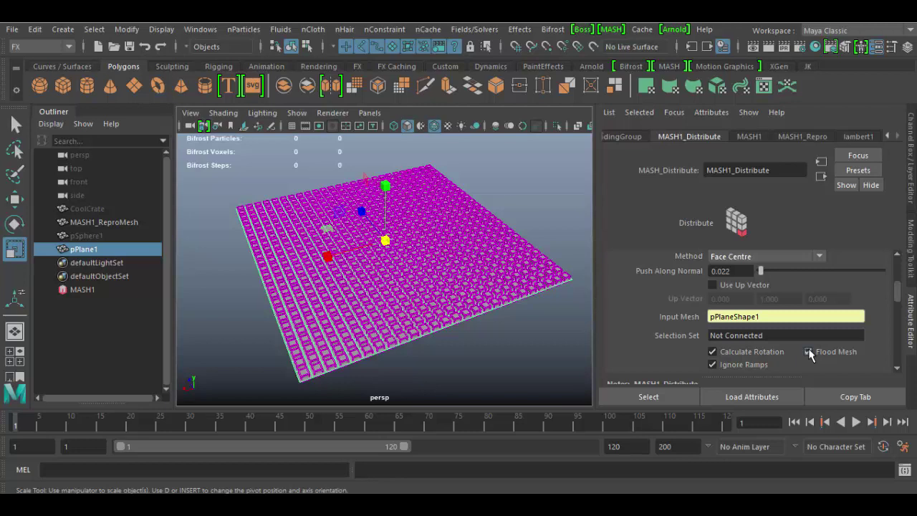
pyautogui.click(810, 353)
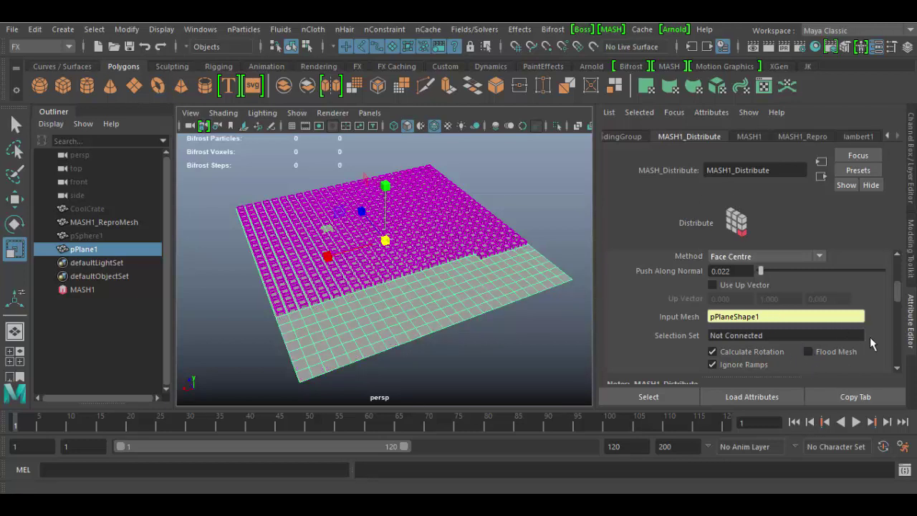
# Try the Voxel method, then set the method back to Scatter.
pyautogui.scroll(2, 869, 338)
pyautogui.click(805, 297)
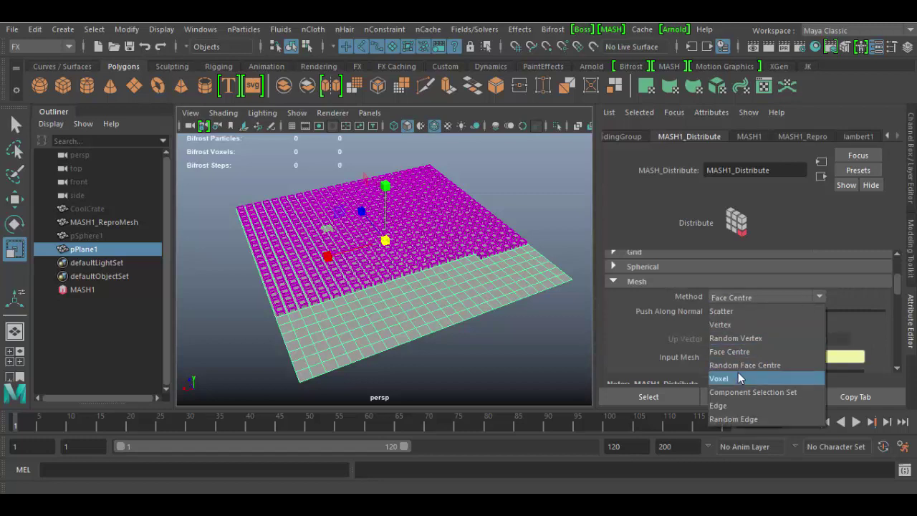
pyautogui.press('Escape')
pyautogui.click(799, 296)
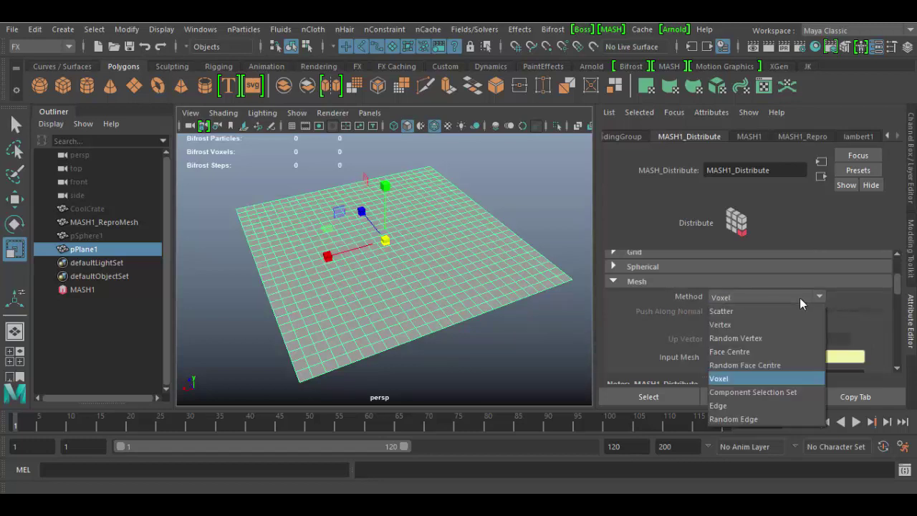
pyautogui.click(797, 307)
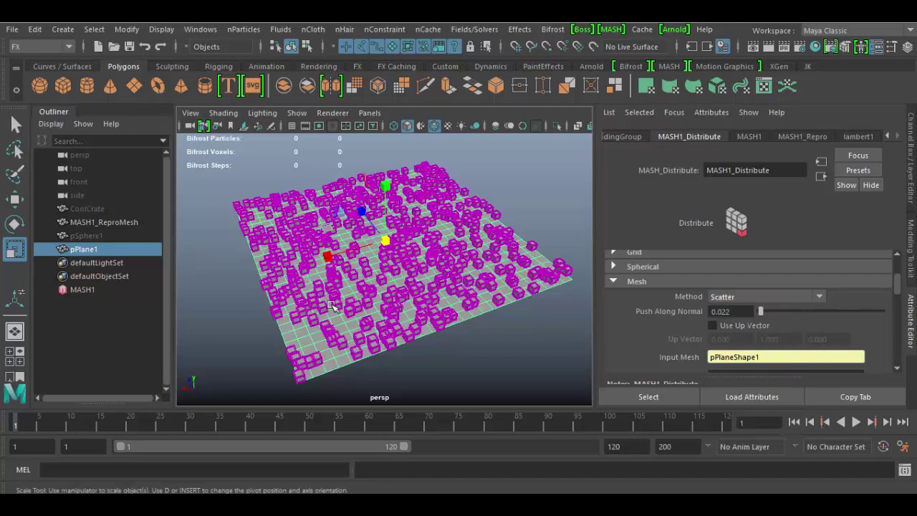
# Connect pSphere1 as MASH1's Input Mesh so crates scatter over the sphere.
pyautogui.keyDown('alt'); pyautogui.moveTo(369, 320); pyautogui.dragTo(401, 294); pyautogui.keyUp('alt')
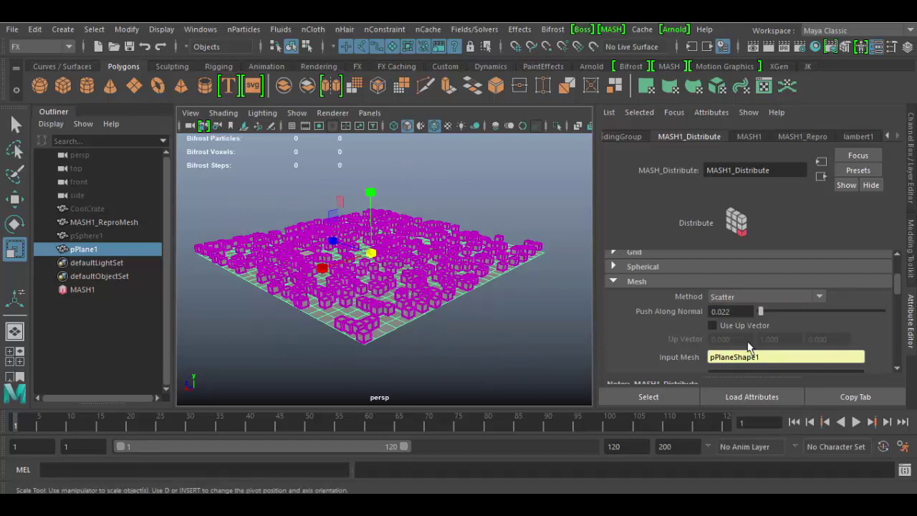
pyautogui.scroll(-3, 752, 344)
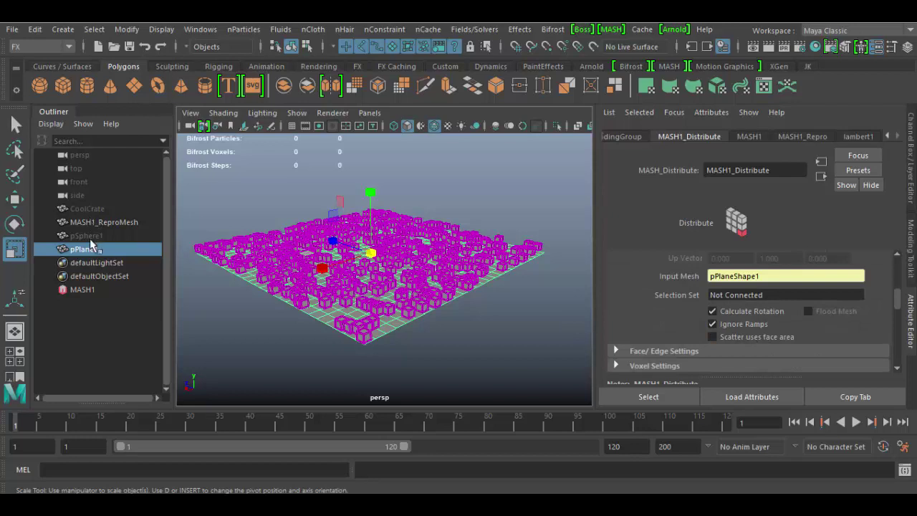
pyautogui.moveTo(90, 238); pyautogui.dragTo(730, 280, button='middle')
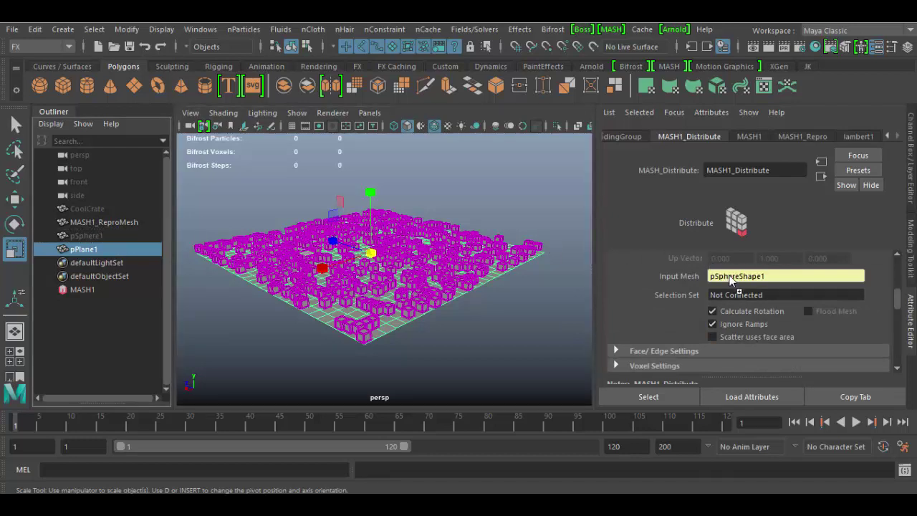
pyautogui.keyDown('alt'); pyautogui.moveTo(488, 285); pyautogui.dragTo(324, 303); pyautogui.keyUp('alt')
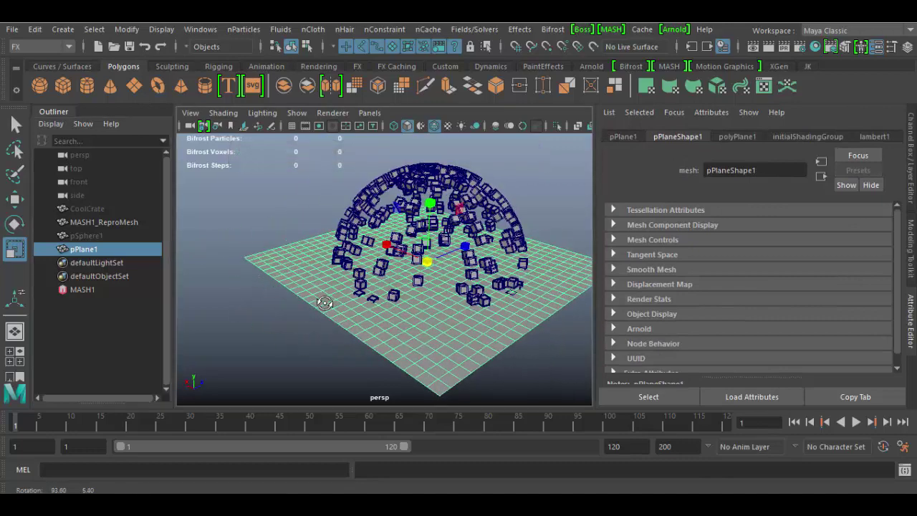
pyautogui.keyDown('alt'); pyautogui.moveTo(386, 295); pyautogui.dragTo(378, 337); pyautogui.keyUp('alt')
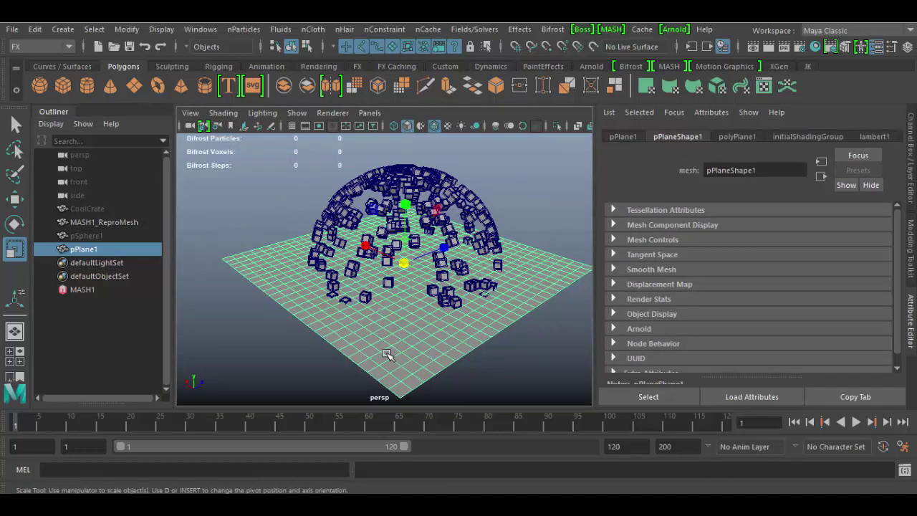
# Hide pPlane1 with Ctrl+H and reselect MASH1.
pyautogui.hotkey('ctrl', 'h')
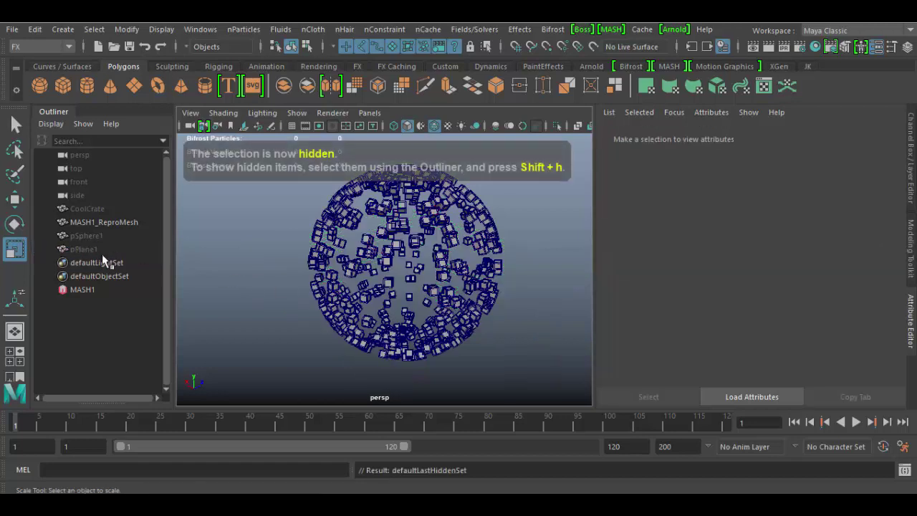
pyautogui.click(89, 234)
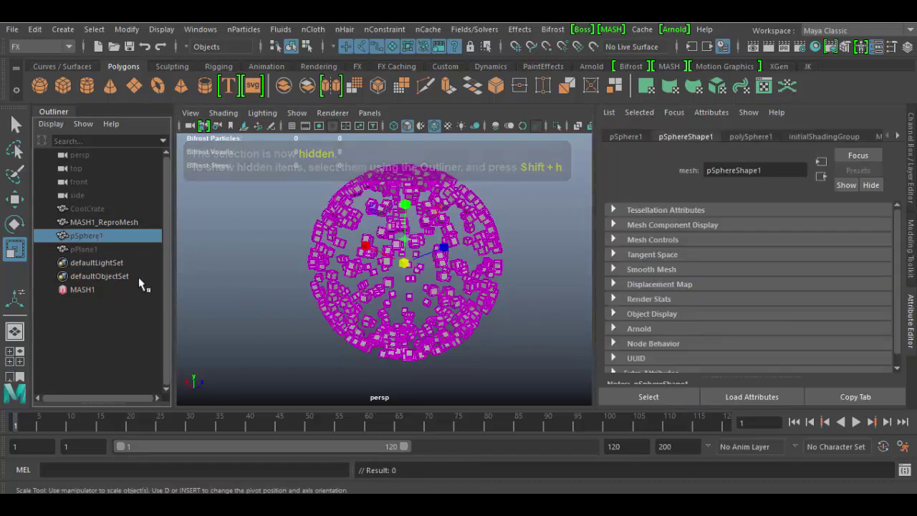
pyautogui.click(101, 288)
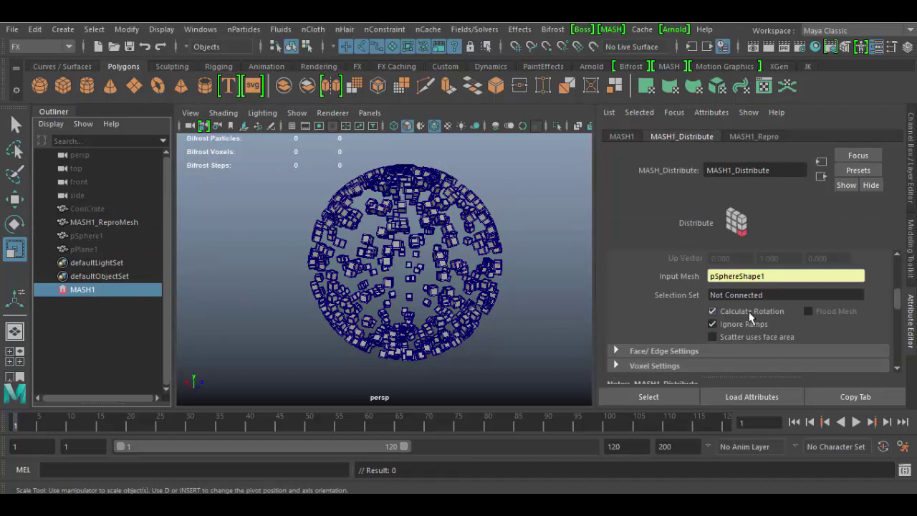
# Switch the Mesh Method to Random Face Centre, then to Face Centre.
pyautogui.scroll(2, 711, 311)
pyautogui.scroll(2, 787, 341)
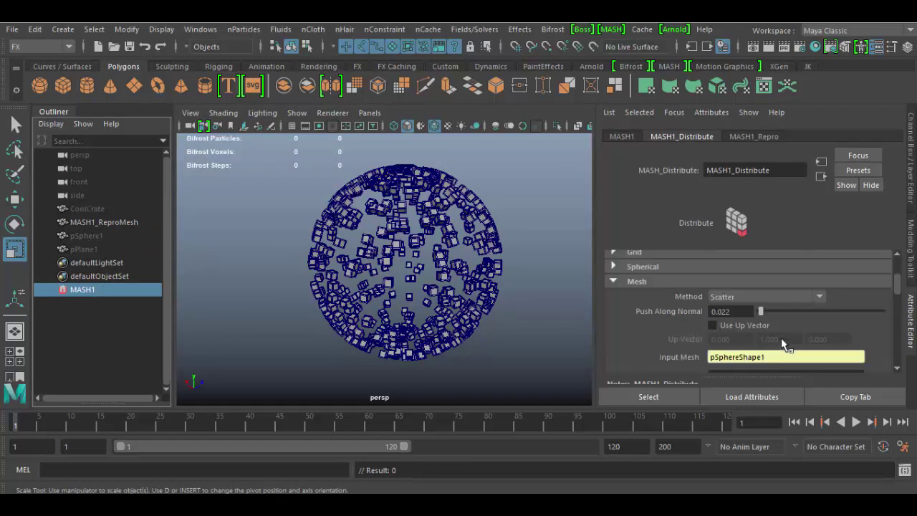
pyautogui.click(815, 297)
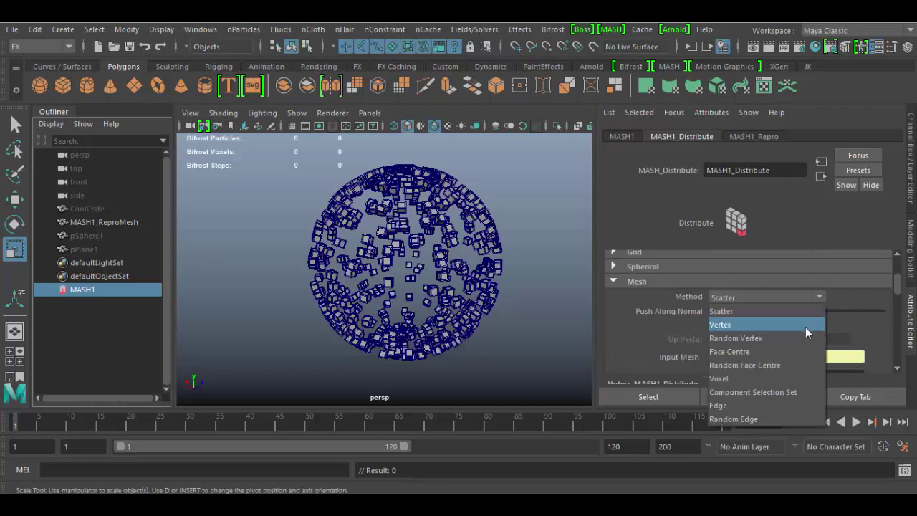
pyautogui.click(789, 365)
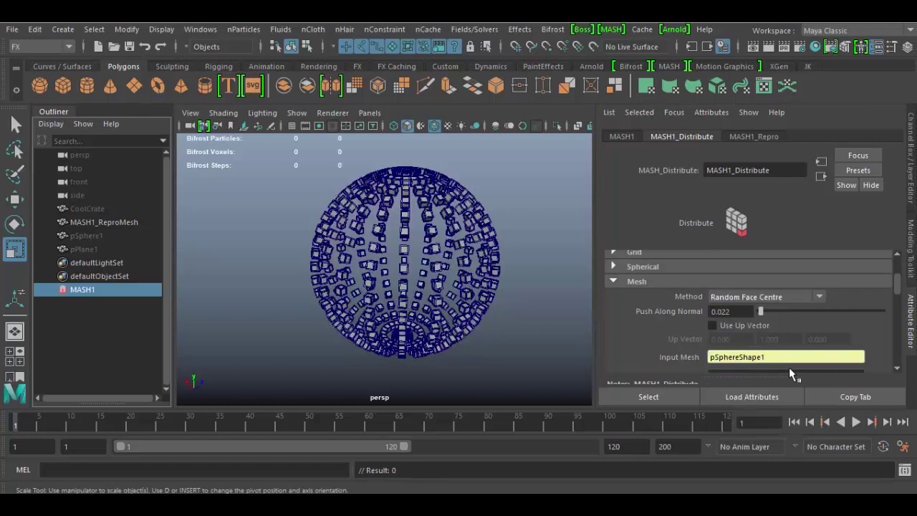
pyautogui.click(811, 299)
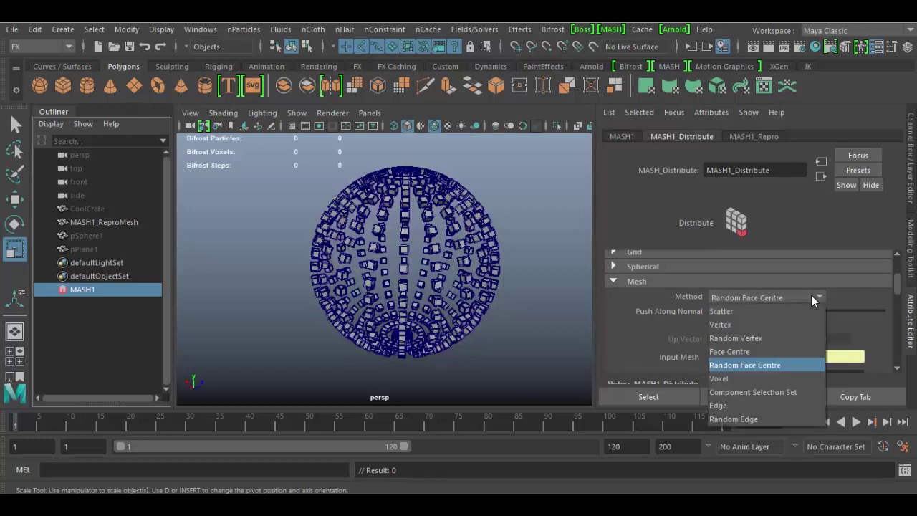
pyautogui.click(765, 350)
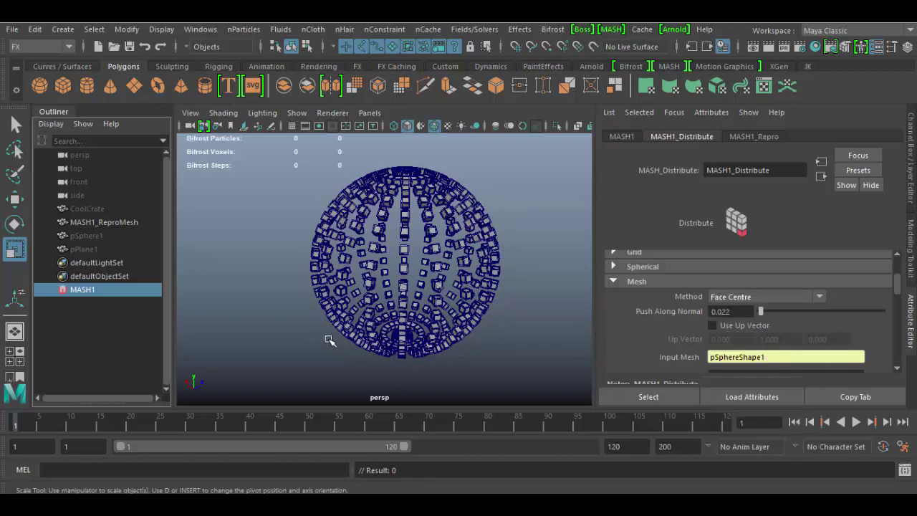
# Set the Mesh Method to Voxel and orbit around the blocky crate sphere.
pyautogui.click(812, 297)
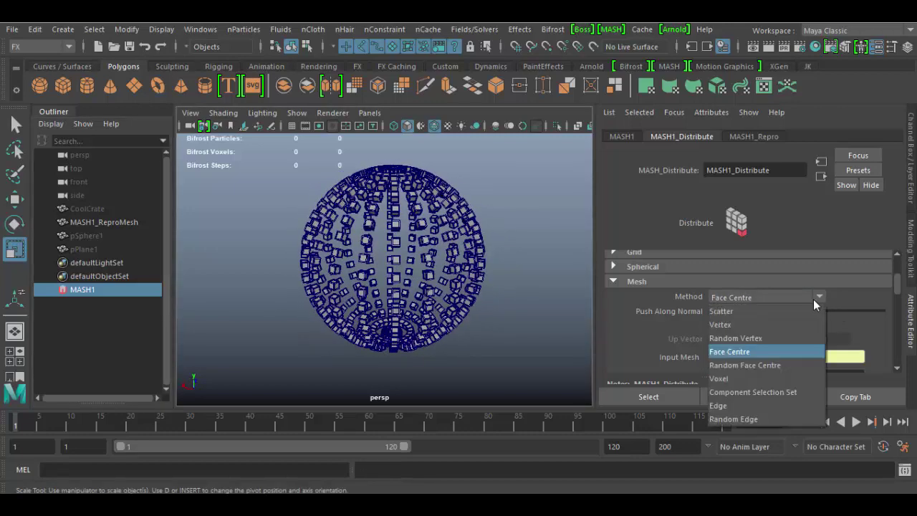
pyautogui.click(752, 373)
pyautogui.keyDown('alt'); pyautogui.moveTo(523, 365); pyautogui.dragTo(516, 307); pyautogui.keyUp('alt')
# Expand Voxel Settings and try a larger Border Size, then undo it.
pyautogui.scroll(-5, 822, 333)
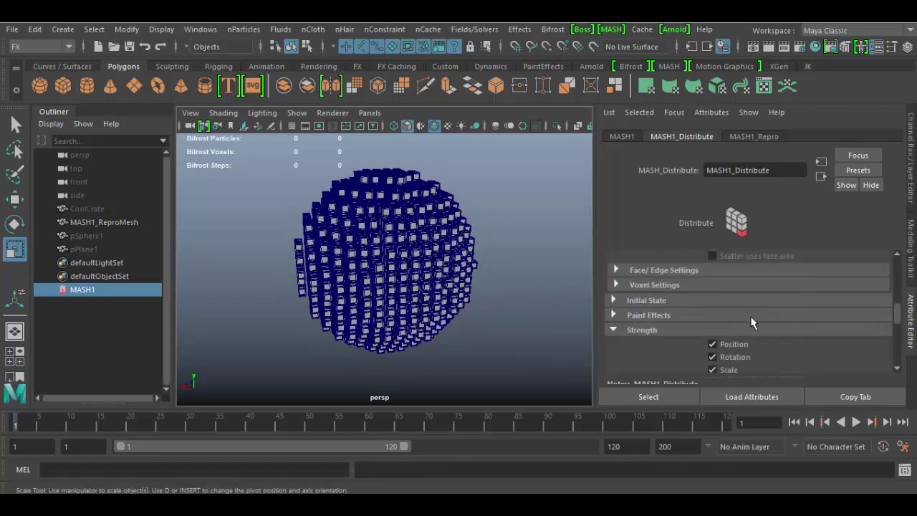
pyautogui.click(615, 285)
pyautogui.scroll(-2, 761, 313)
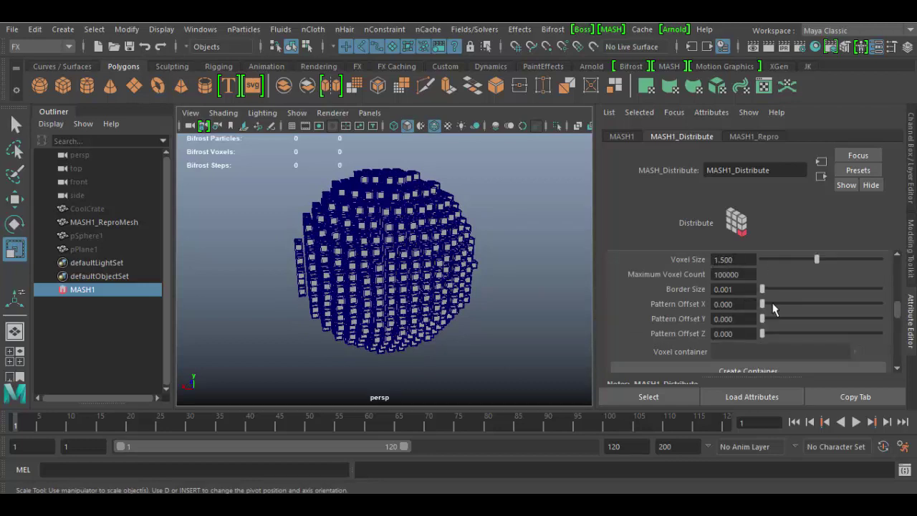
pyautogui.moveTo(763, 289); pyautogui.dragTo(810, 287)
pyautogui.hotkey('ctrl', 'z')
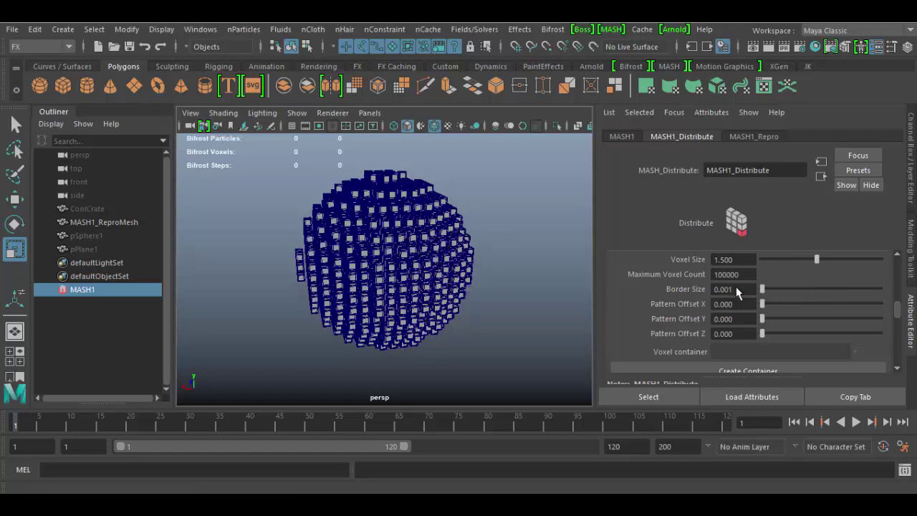
# Raise Voxel Size to 1.664, testing Pattern Offset X and Border Size.
pyautogui.moveTo(819, 259)
pyautogui.mouseDown()
pyautogui.moveTo(858, 258)
pyautogui.moveTo(823, 261)
pyautogui.mouseUp()
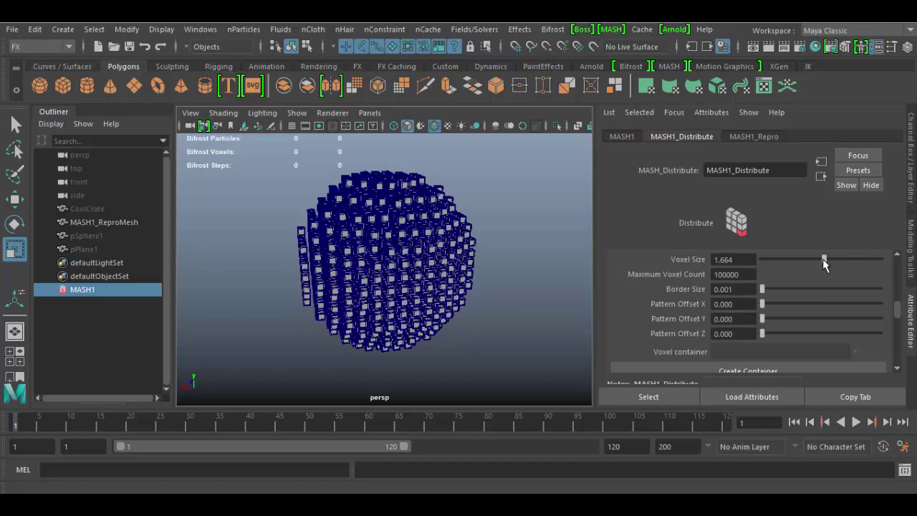
pyautogui.moveTo(763, 304); pyautogui.dragTo(760, 330)
pyautogui.moveTo(763, 288); pyautogui.dragTo(727, 299)
pyautogui.keyDown('alt'); pyautogui.moveTo(421, 276); pyautogui.dragTo(423, 333); pyautogui.keyUp('alt')
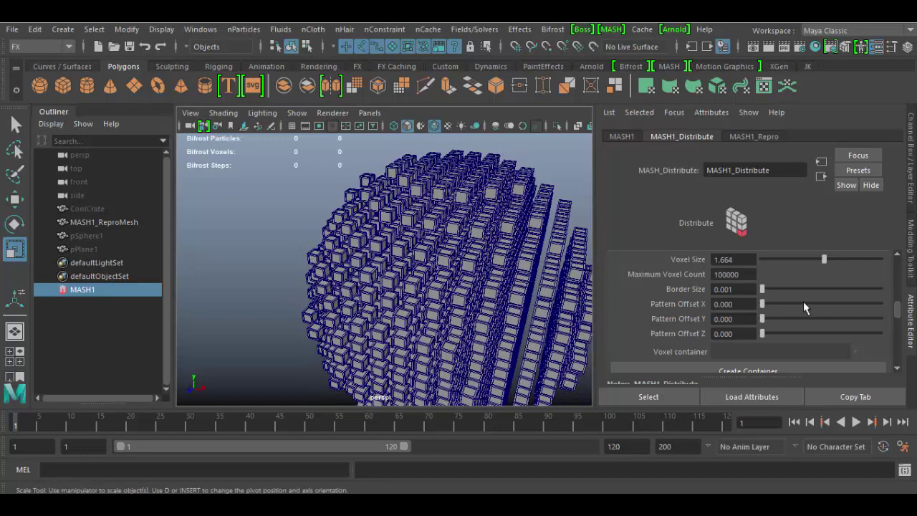
pyautogui.scroll(3, 803, 301)
# Try the Random Edge and then Edge mesh methods, orbiting to inspect each.
pyautogui.click(814, 298)
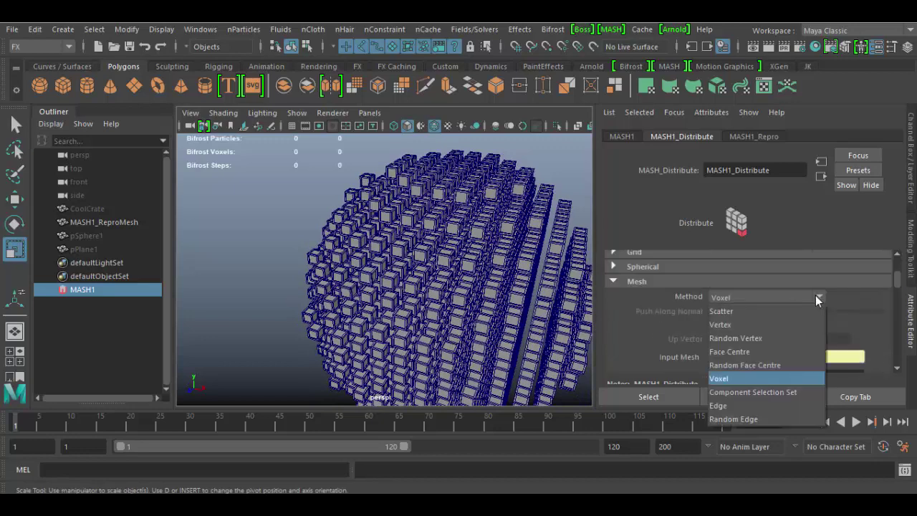
pyautogui.click(767, 415)
pyautogui.keyDown('alt'); pyautogui.moveTo(430, 287); pyautogui.dragTo(372, 276); pyautogui.keyUp('alt')
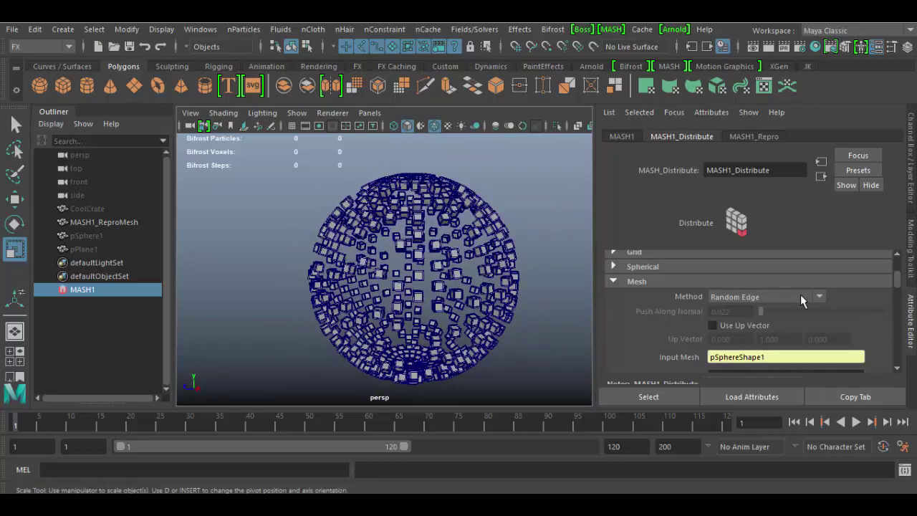
pyautogui.click(816, 297)
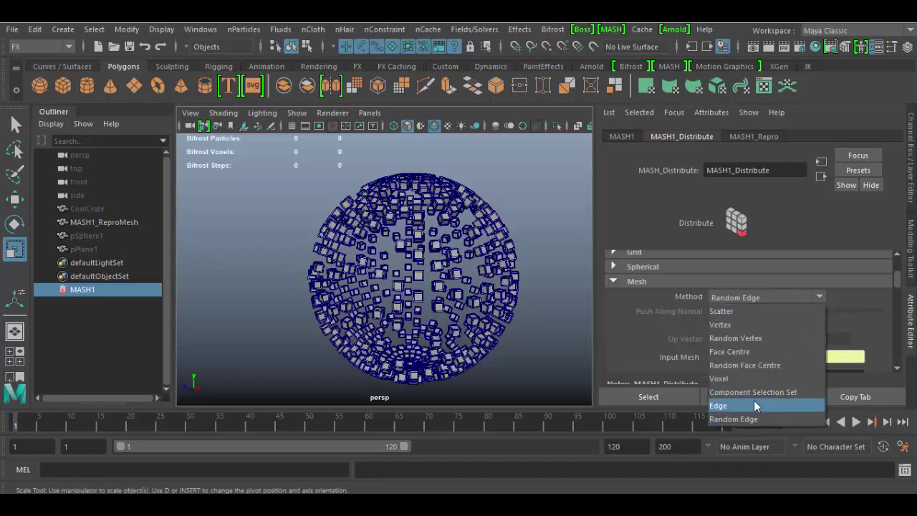
pyautogui.click(753, 403)
pyautogui.keyDown('alt'); pyautogui.moveTo(437, 315); pyautogui.dragTo(390, 326); pyautogui.keyUp('alt')
# Return the Mesh Method to Scatter and view the randomly spread crates.
pyautogui.click(801, 297)
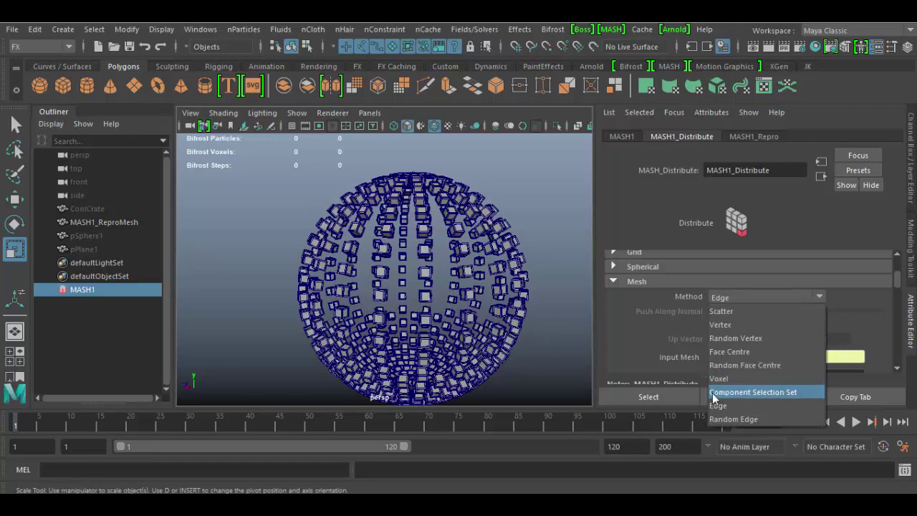
pyautogui.click(731, 311)
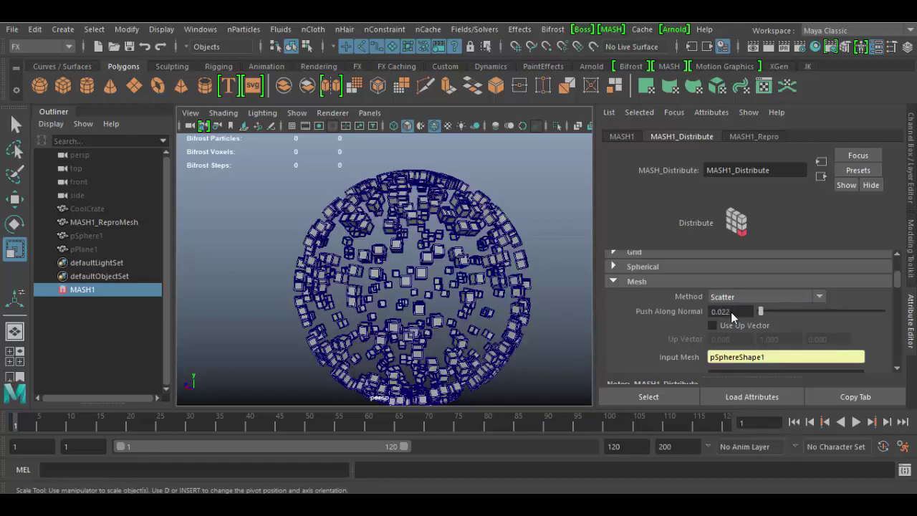
pyautogui.keyDown('alt'); pyautogui.moveTo(546, 303); pyautogui.dragTo(523, 315); pyautogui.keyUp('alt')
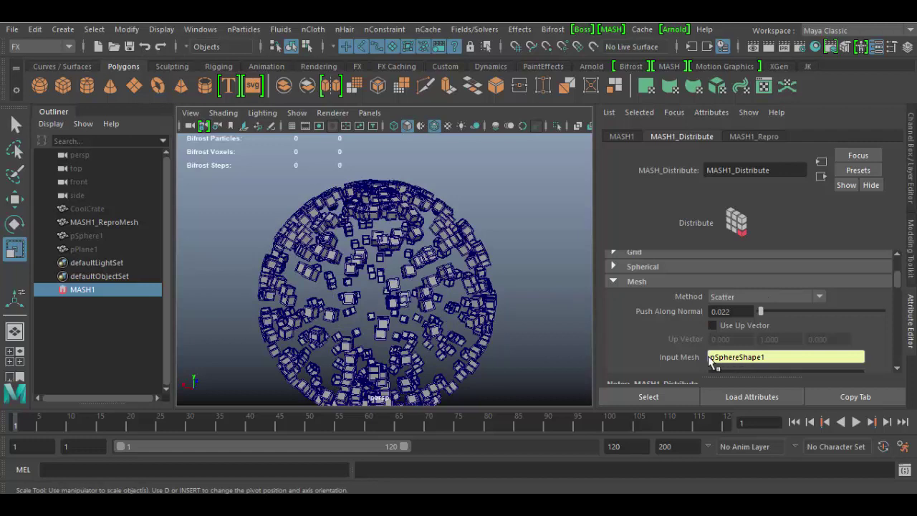
pyautogui.scroll(-3, 431, 336)
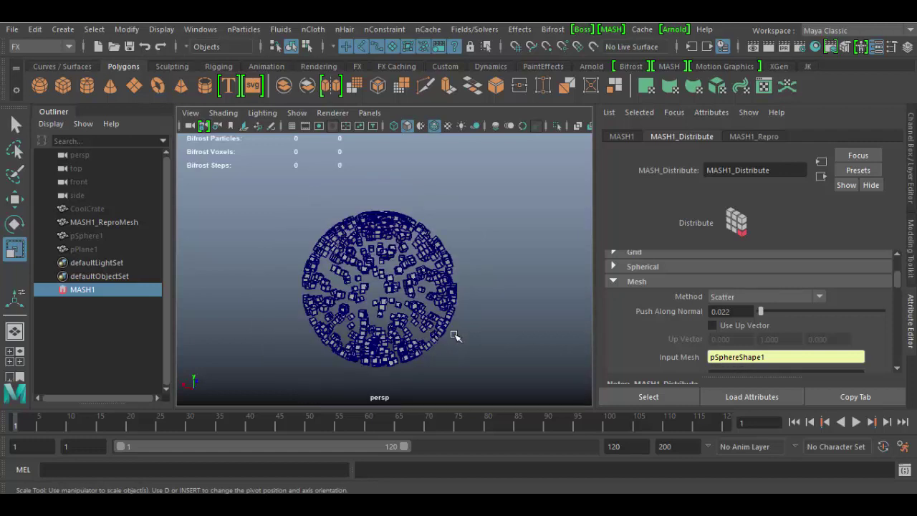
# Reselect MASH1 in the Outliner and set Distribution Type to Paint Effects.
pyautogui.click(77, 294)
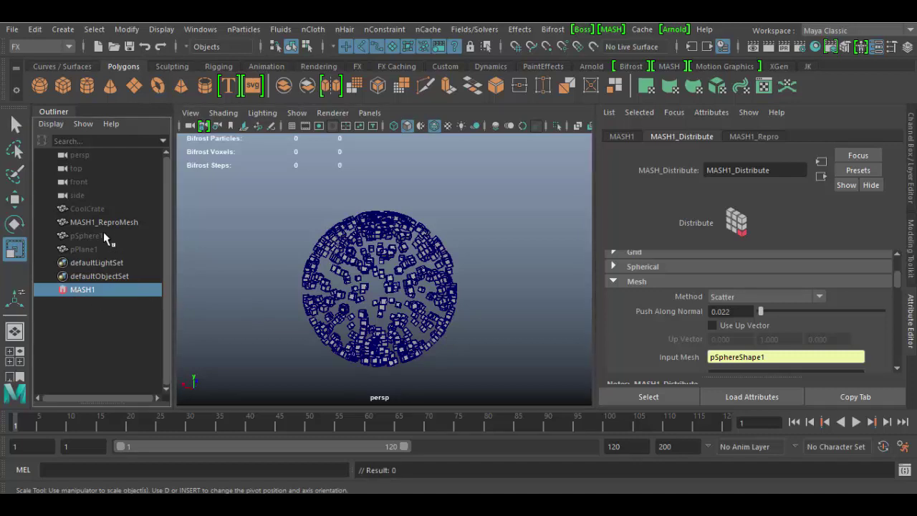
pyautogui.click(86, 208)
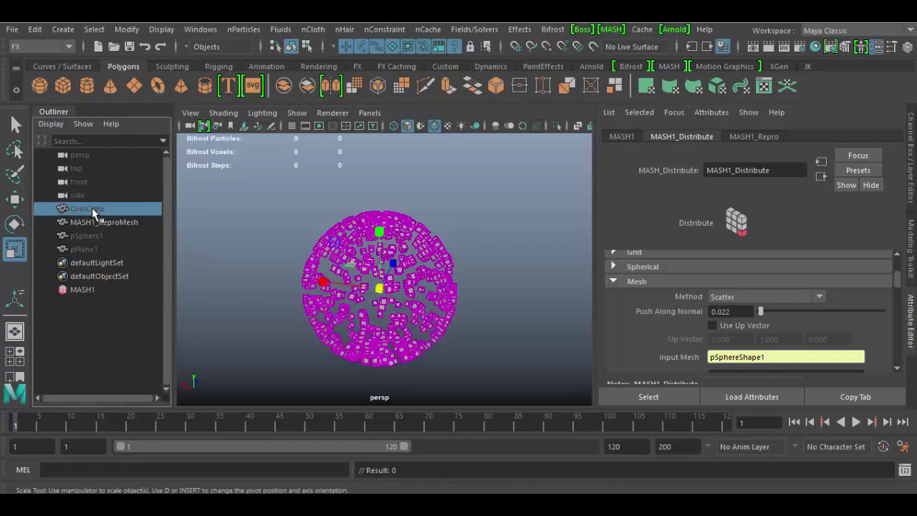
pyautogui.click(94, 293)
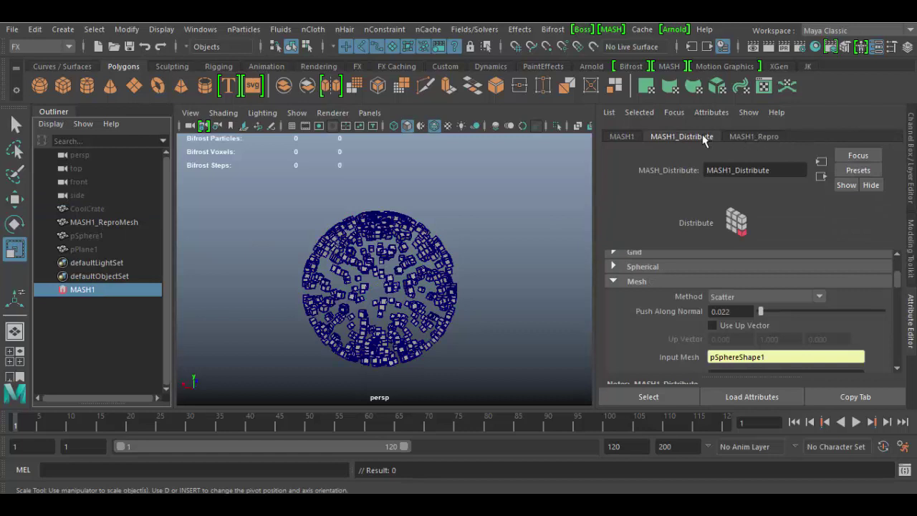
pyautogui.scroll(3, 730, 329)
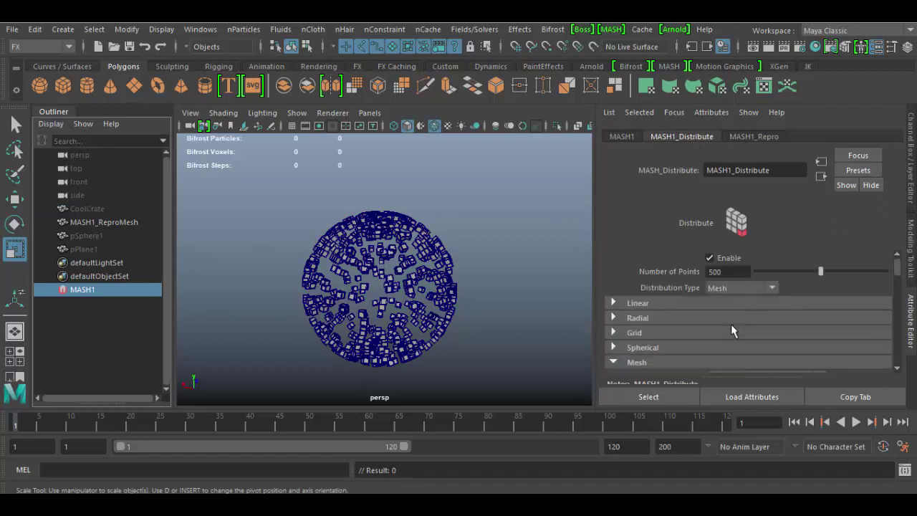
pyautogui.click(773, 286)
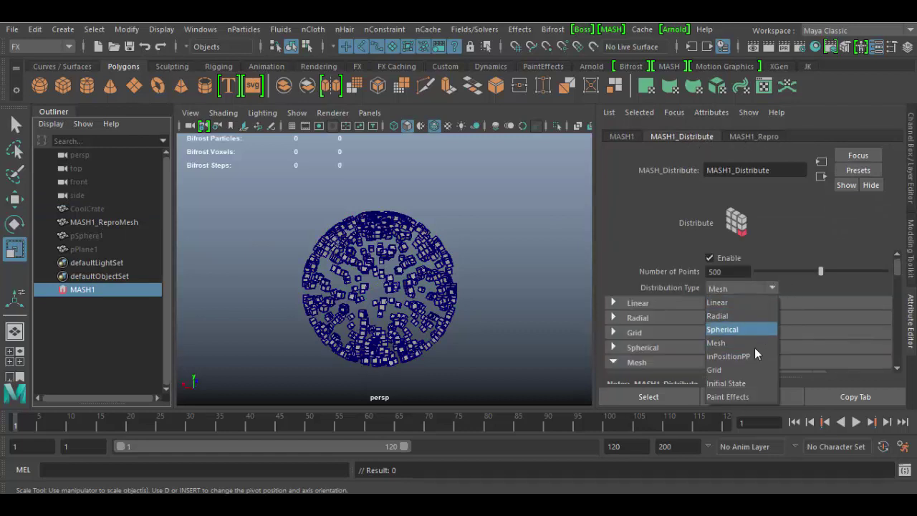
pyautogui.click(731, 396)
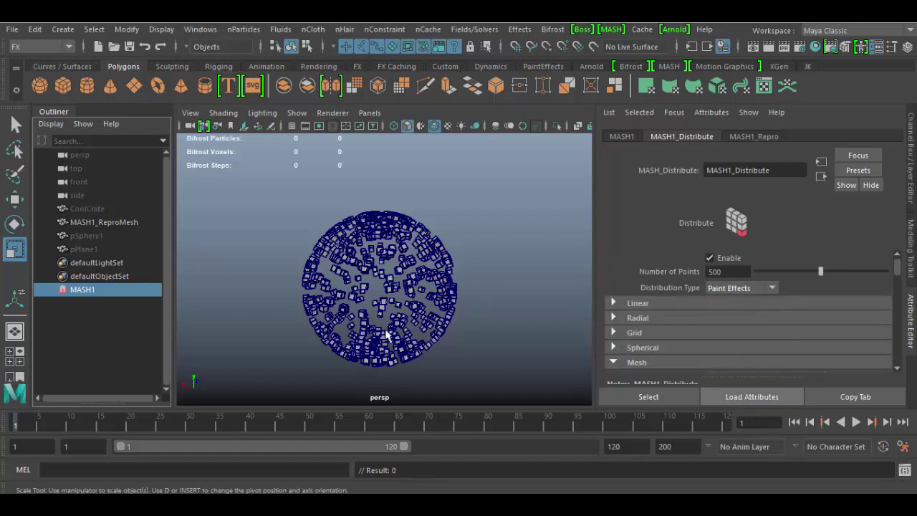